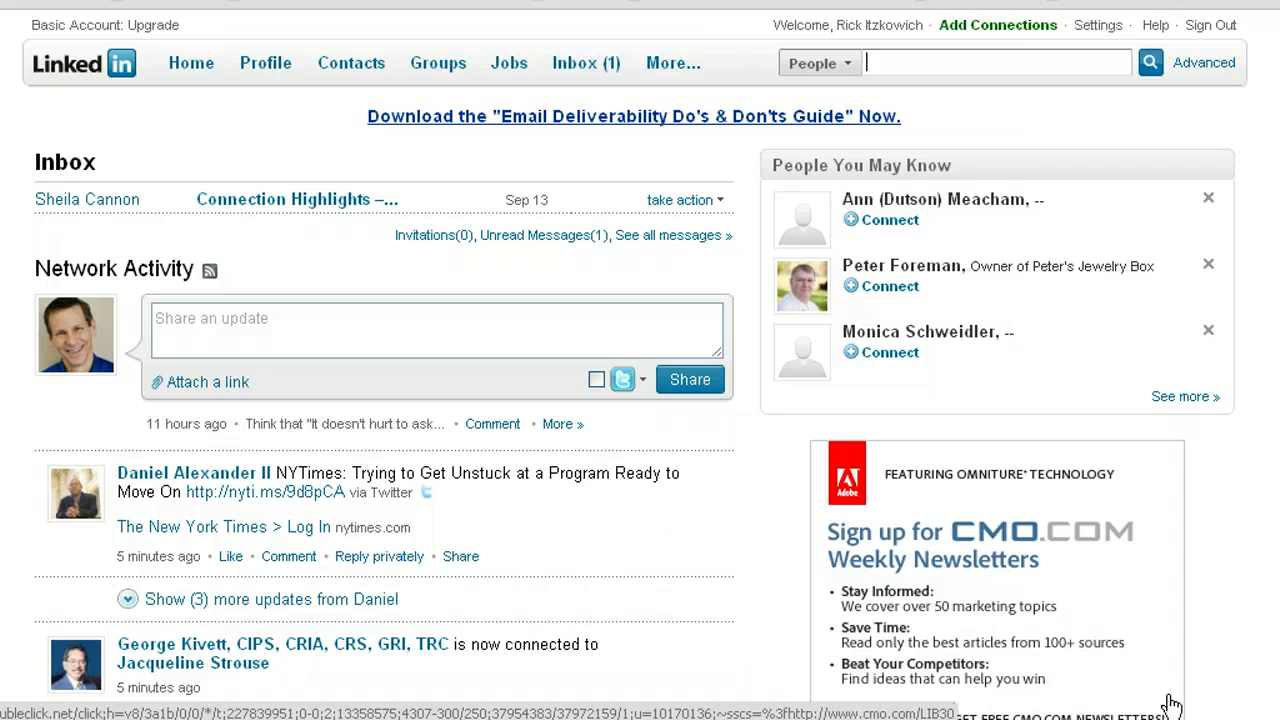
# In Advanced People Search, set Company to IBM, limited to current employees
pyautogui.click(1203, 64)
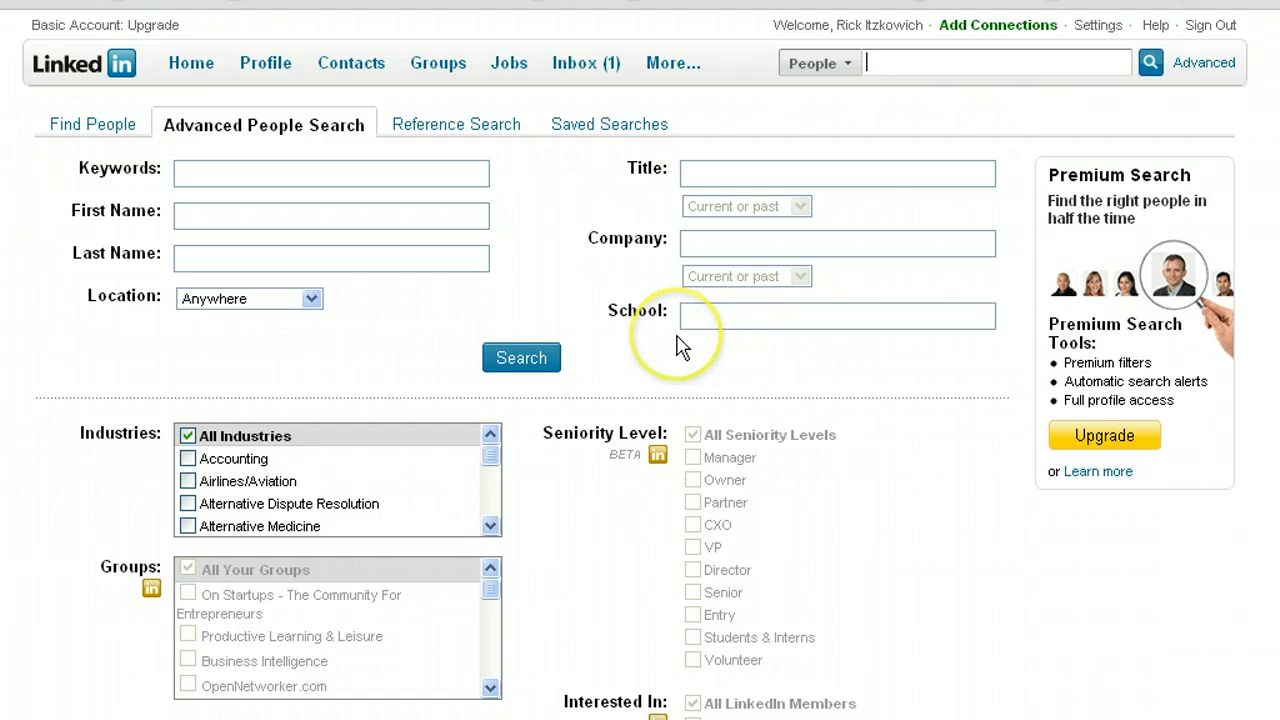
pyautogui.click(731, 359)
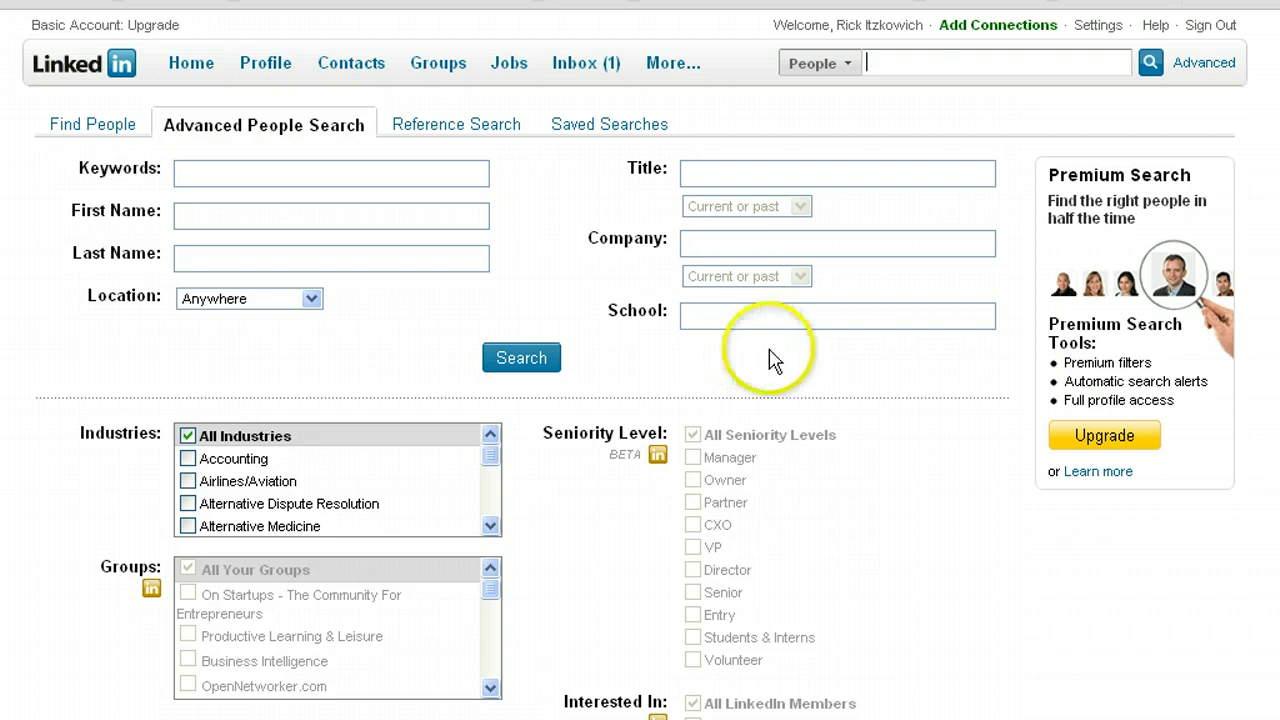
pyautogui.click(725, 252)
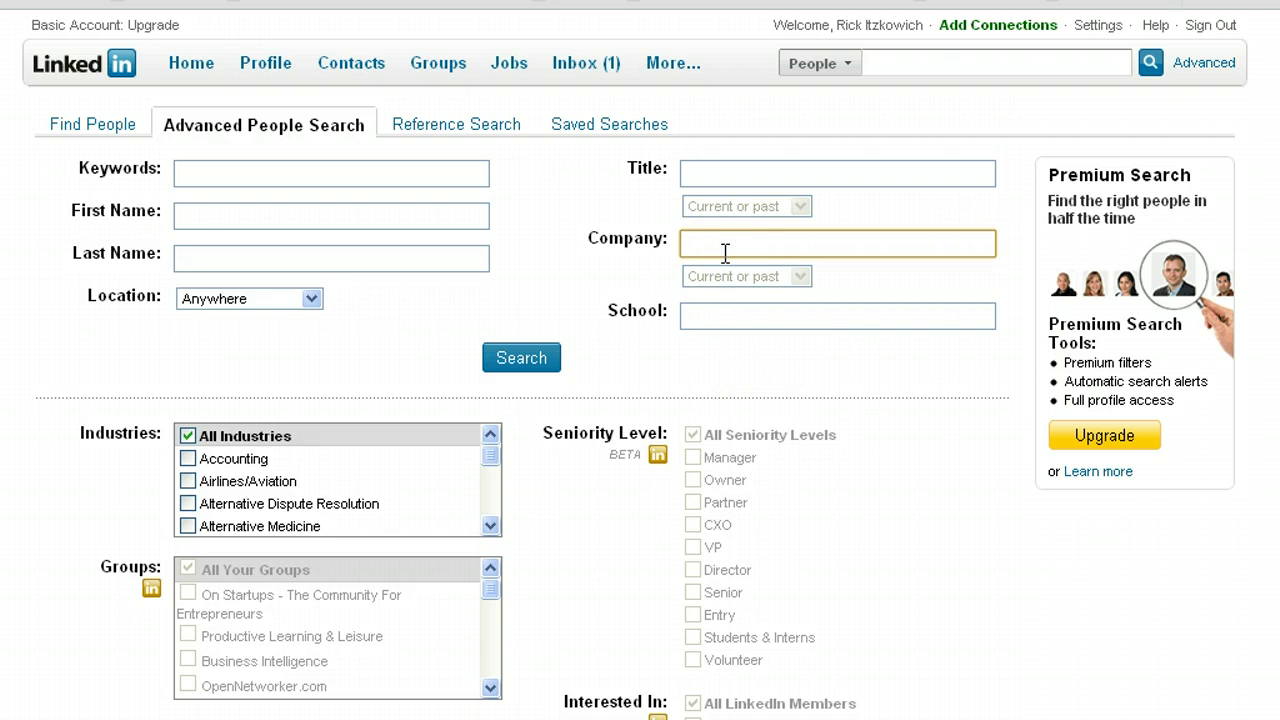
pyautogui.write('IBM')
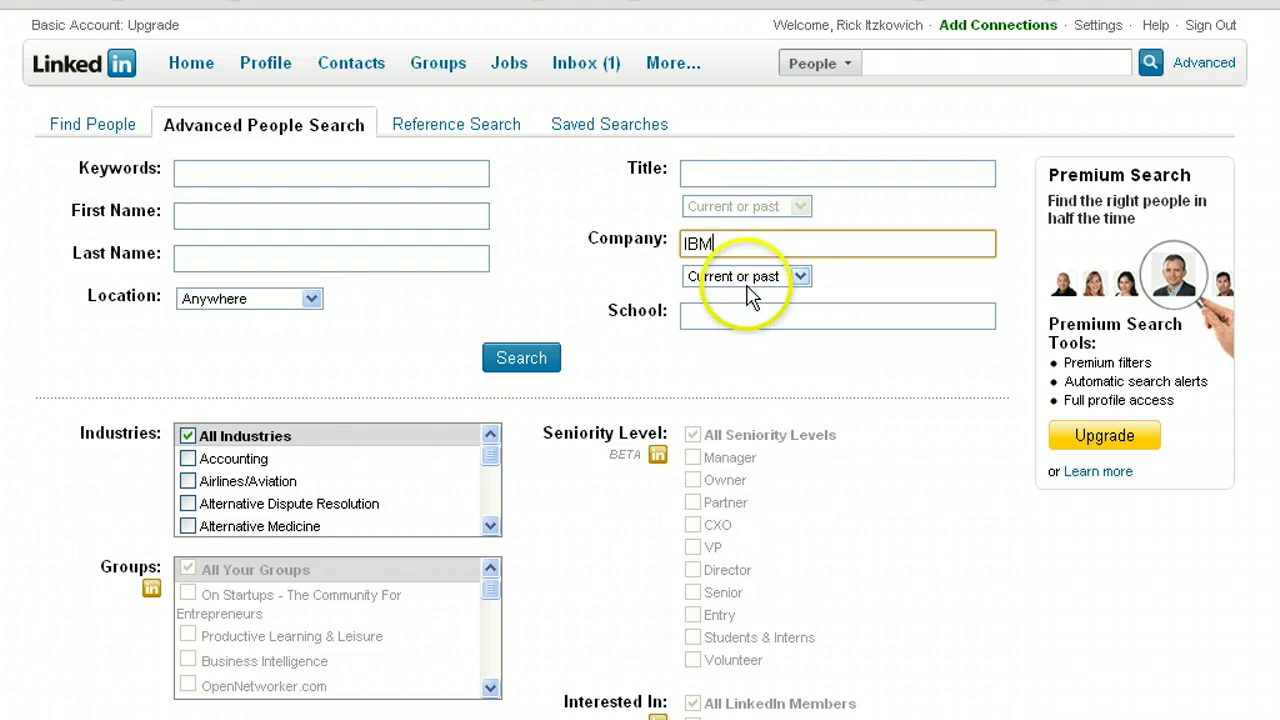
pyautogui.click(750, 285)
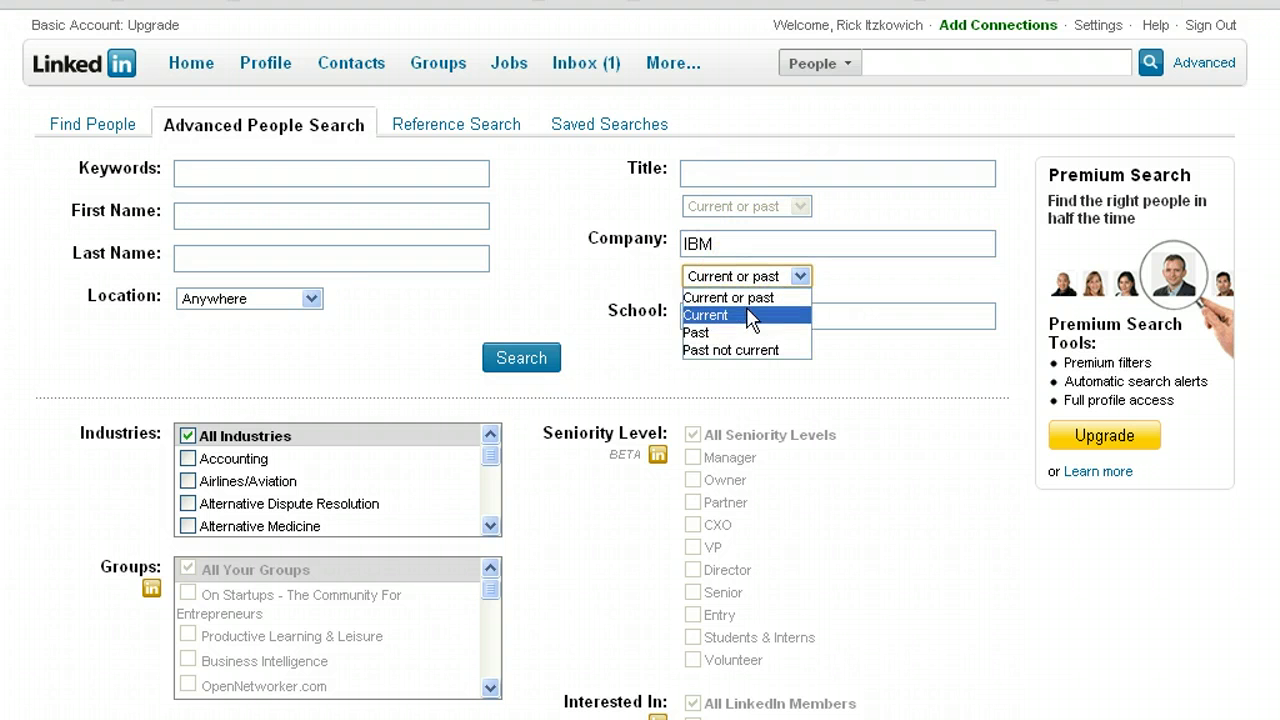
pyautogui.click(750, 313)
# Enter the job title "VP Sales", correcting a typo
pyautogui.click(720, 180)
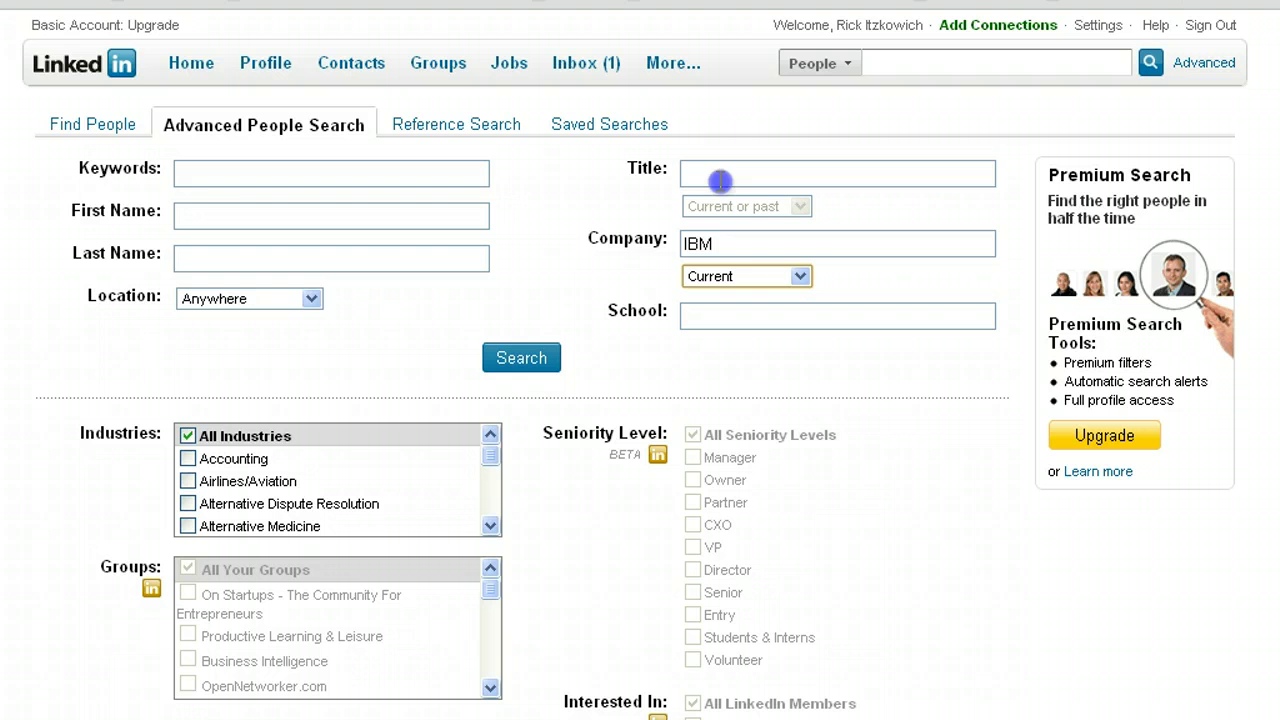
pyautogui.write('"V')
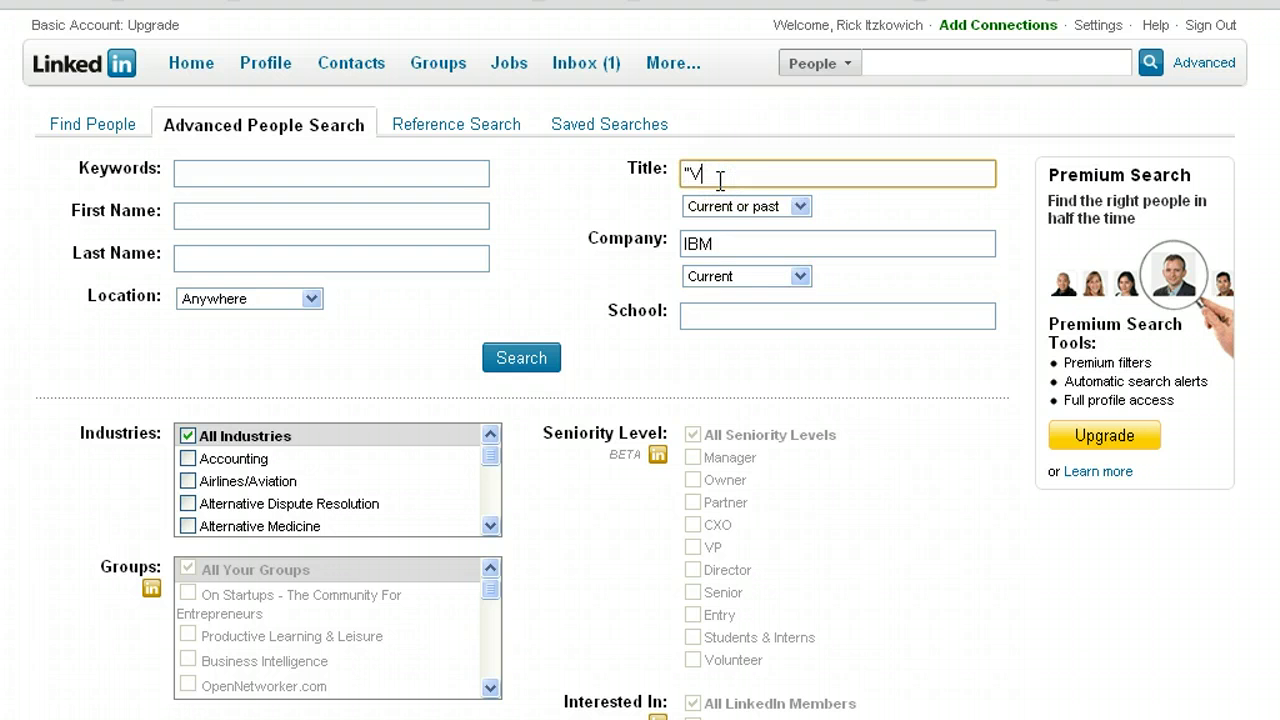
pyautogui.write('P of S')
pyautogui.press('BackSpace')
pyautogui.press('BackSpace')
pyautogui.press('BackSpace')
pyautogui.press('BackSpace')
pyautogui.press('BackSpace')
pyautogui.write('Sales"')
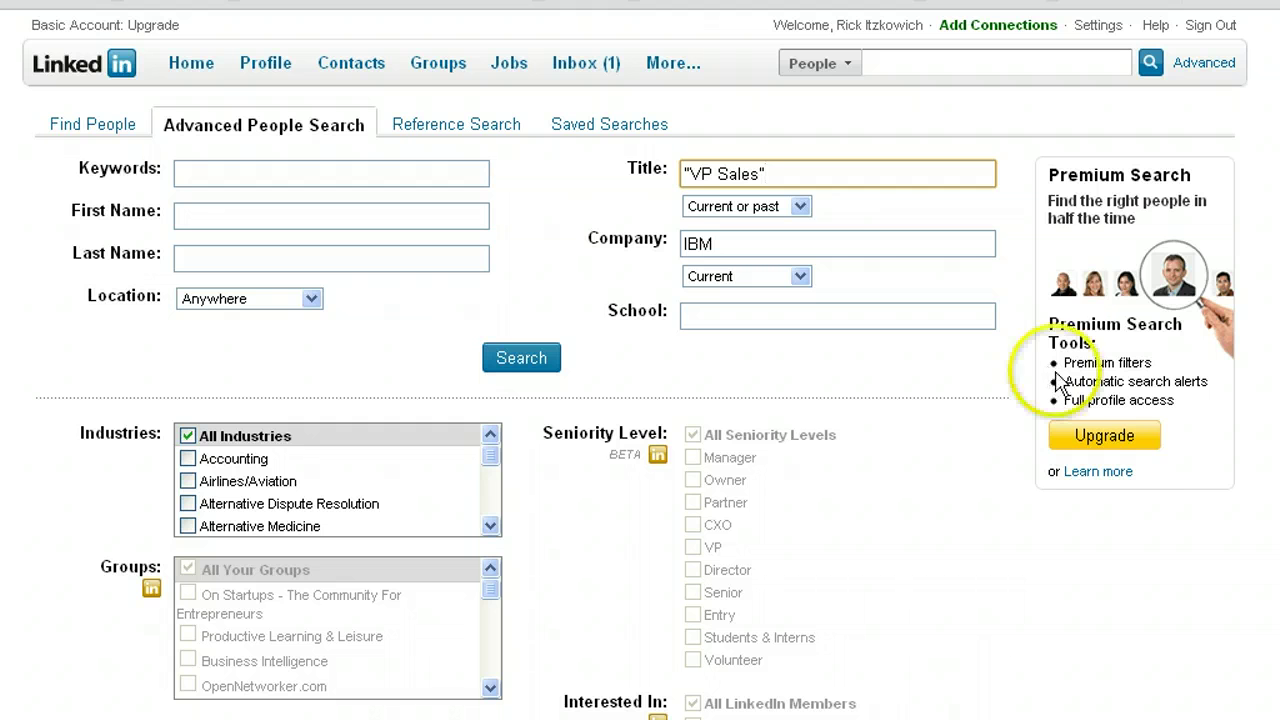
# Run the IBM VP Sales search and skim the 437 results
pyautogui.click(537, 358)
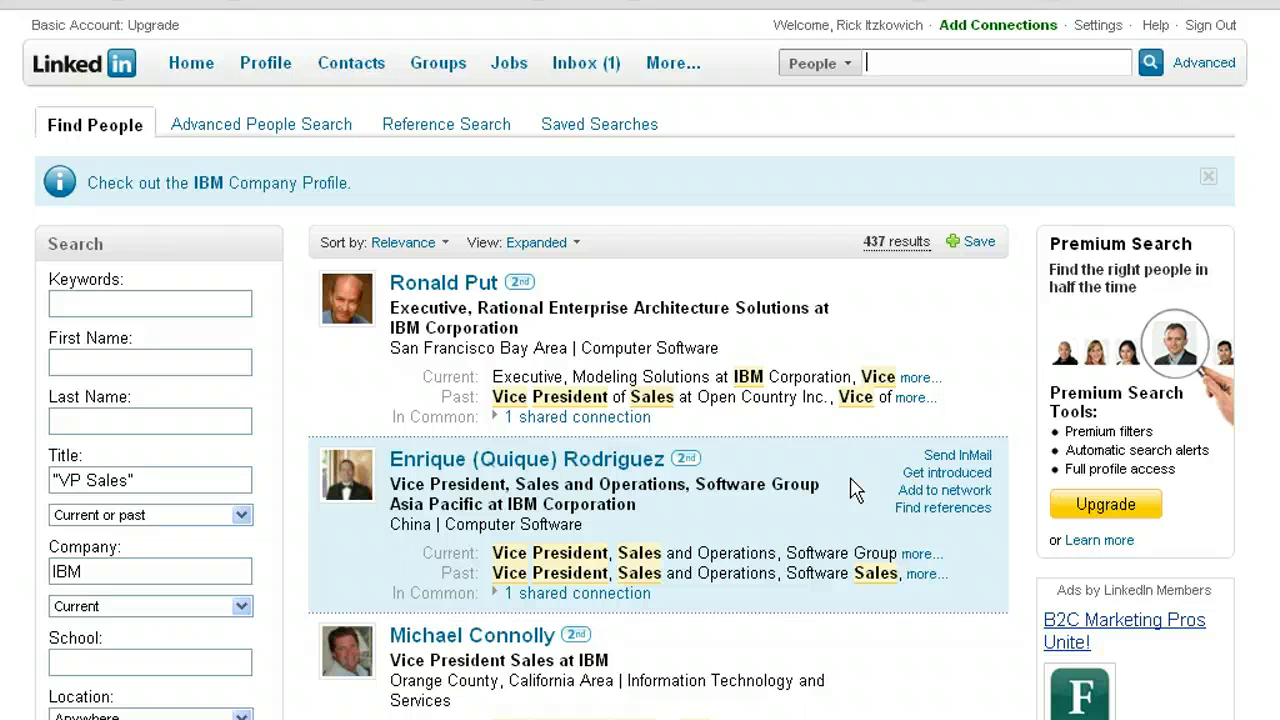
pyautogui.scroll(-3, 855, 490)
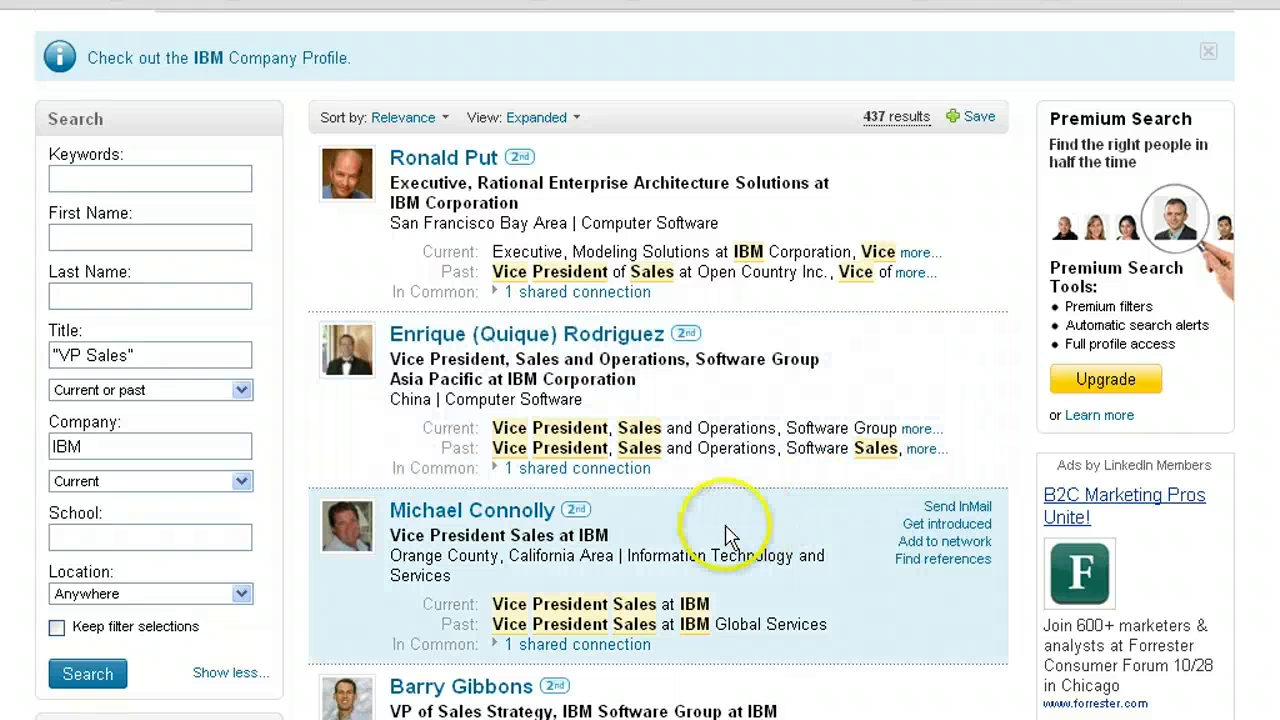
pyautogui.scroll(2, 717, 526)
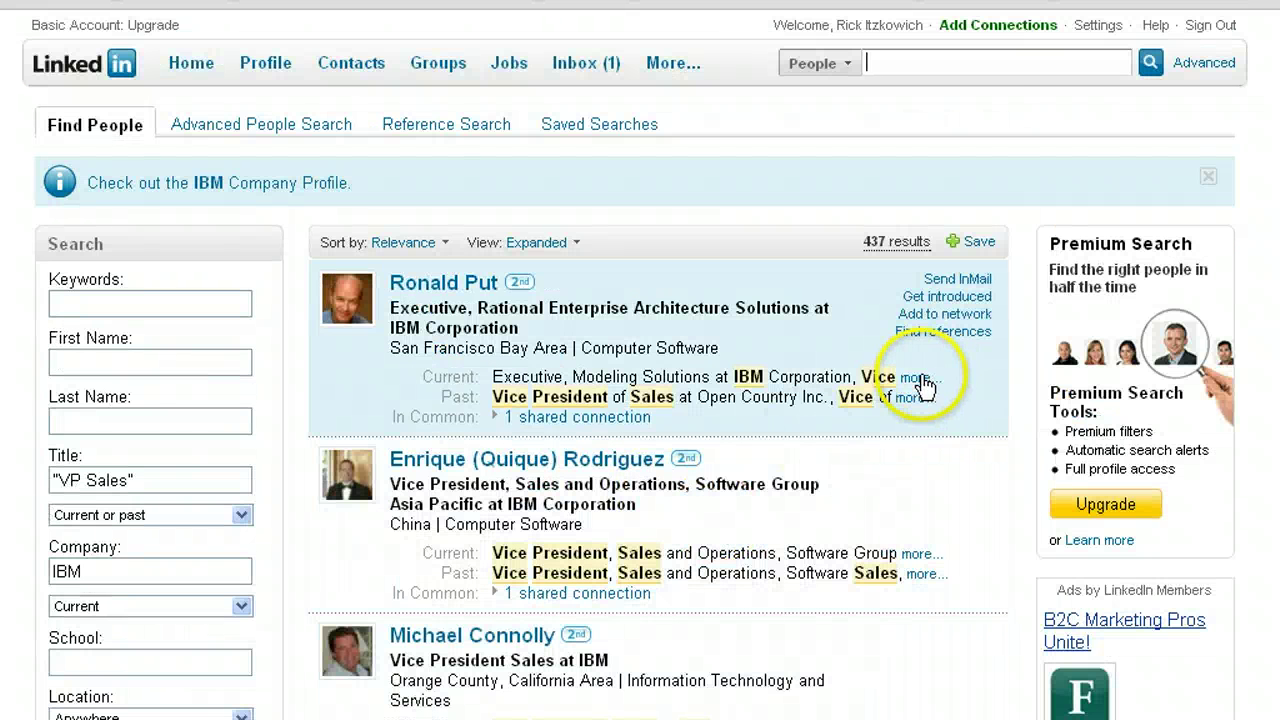
# Expand the first result's full current positions and scroll through the results
pyautogui.click(916, 378)
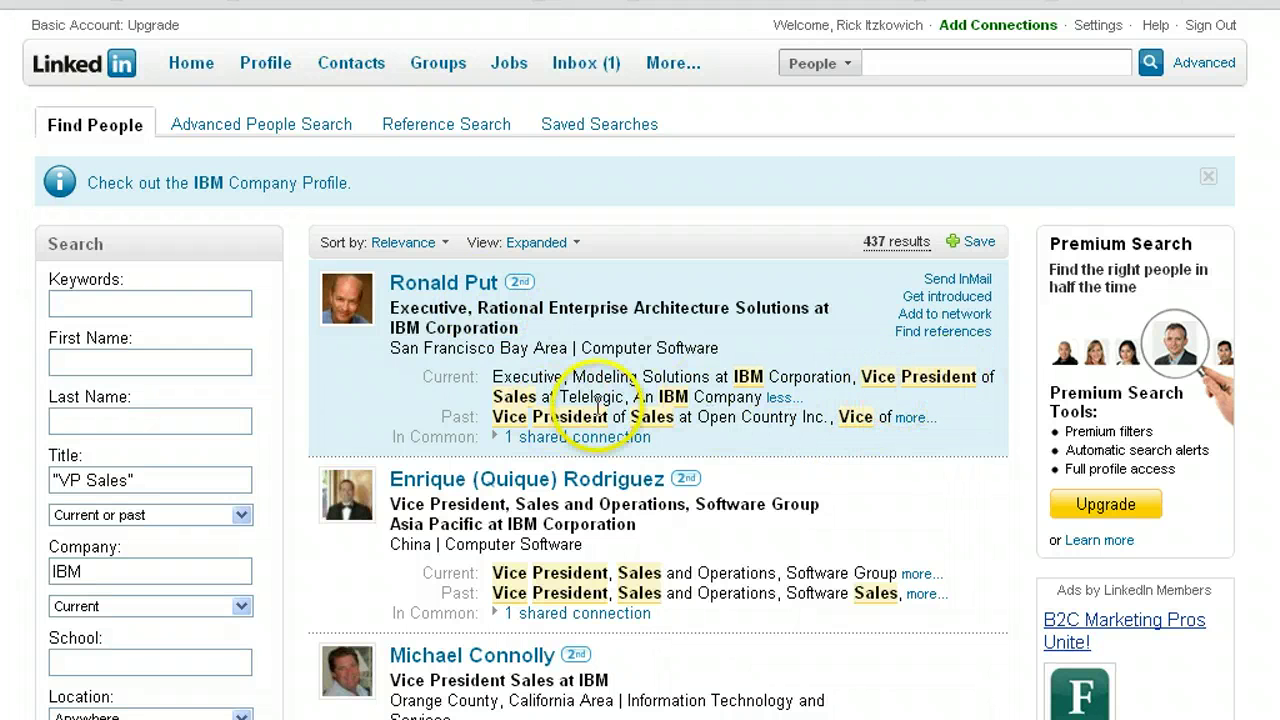
pyautogui.scroll(-3, 492, 428)
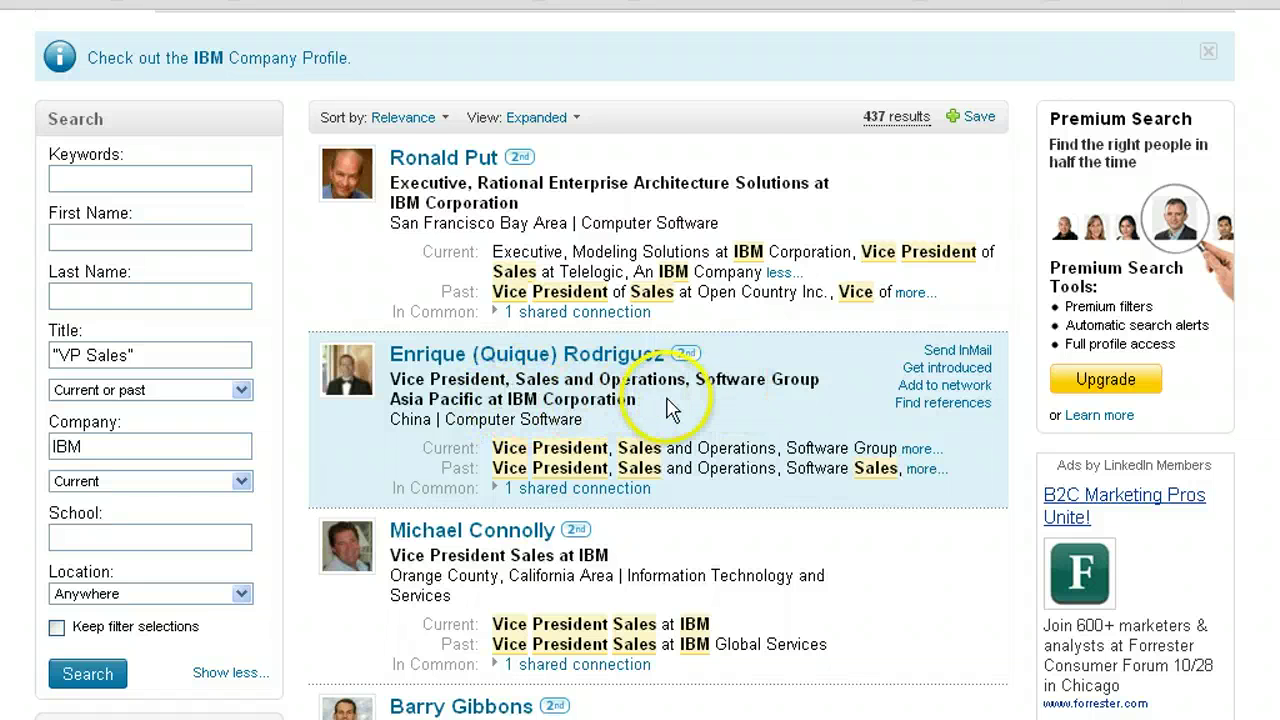
pyautogui.scroll(-3, 665, 430)
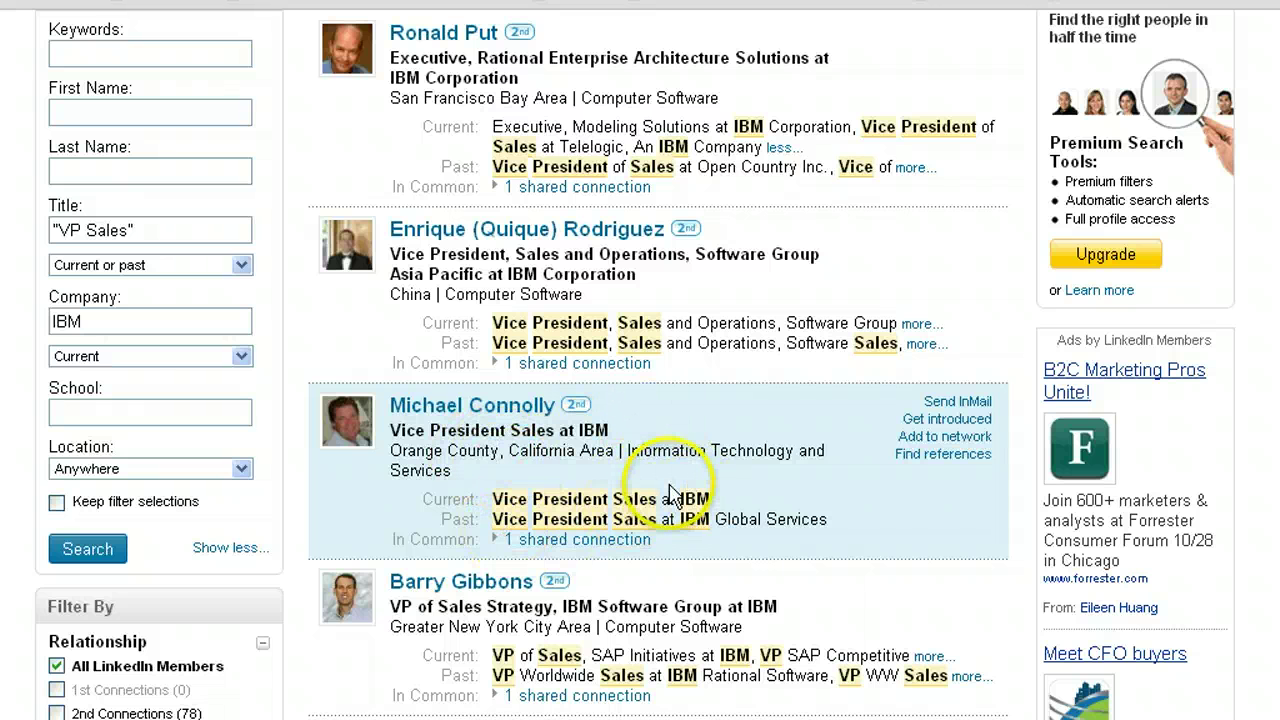
pyautogui.scroll(-3, 670, 490)
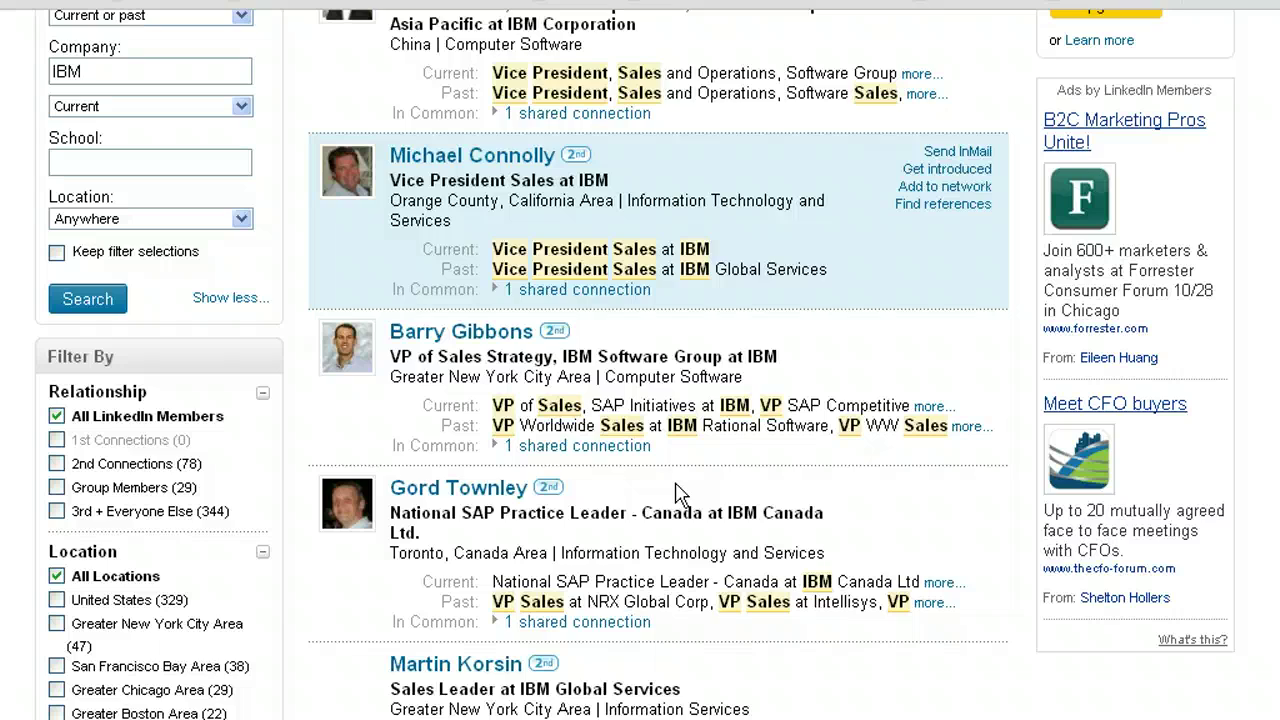
pyautogui.scroll(5, 677, 492)
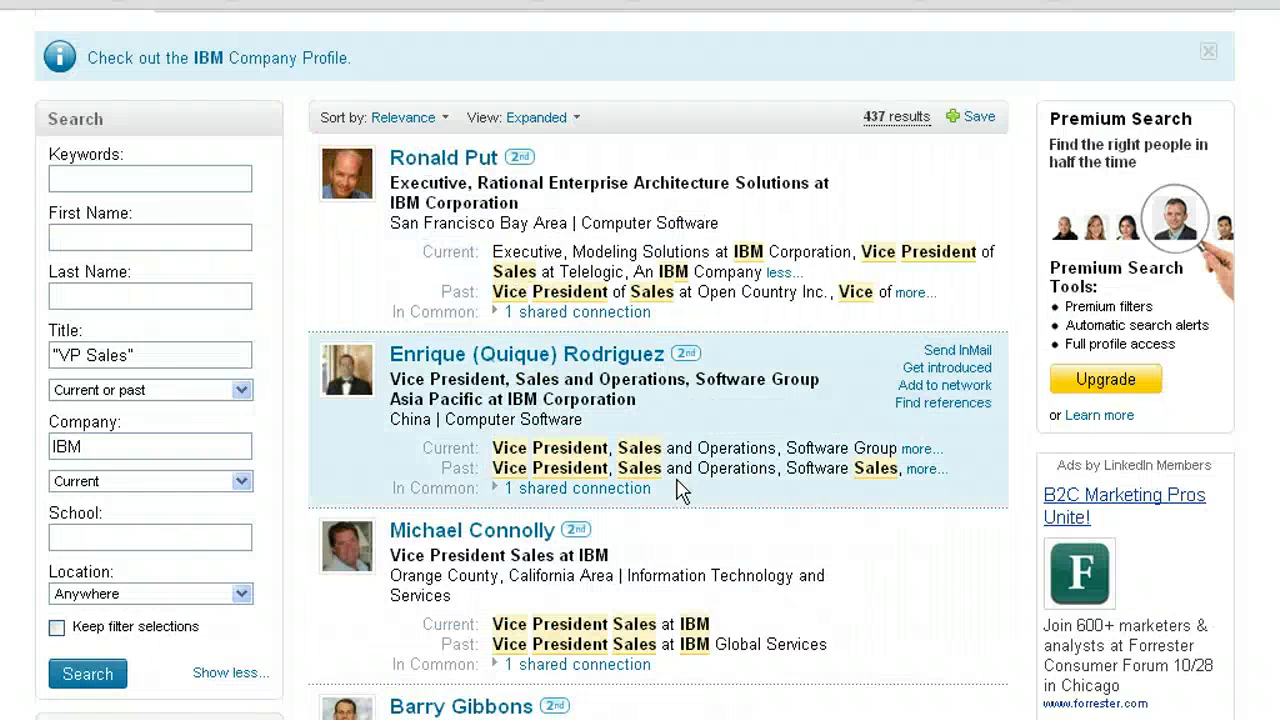
pyautogui.scroll(-5, 677, 490)
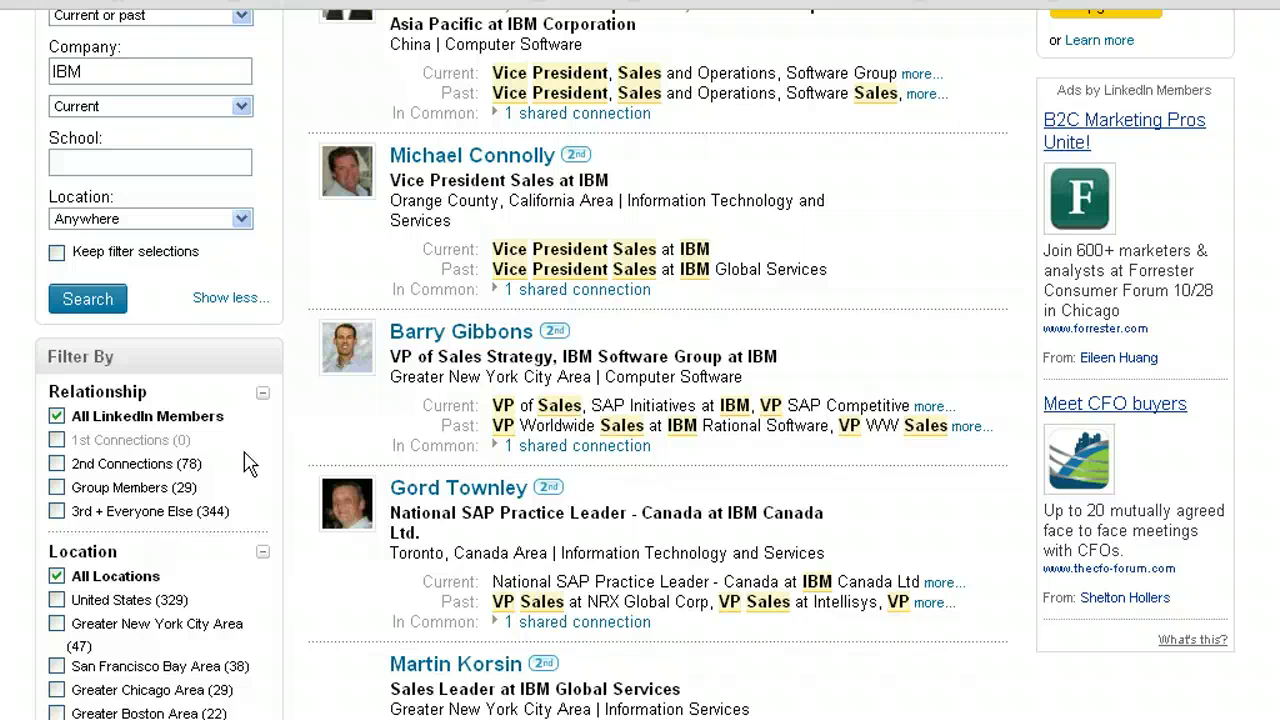
pyautogui.scroll(4, 837, 440)
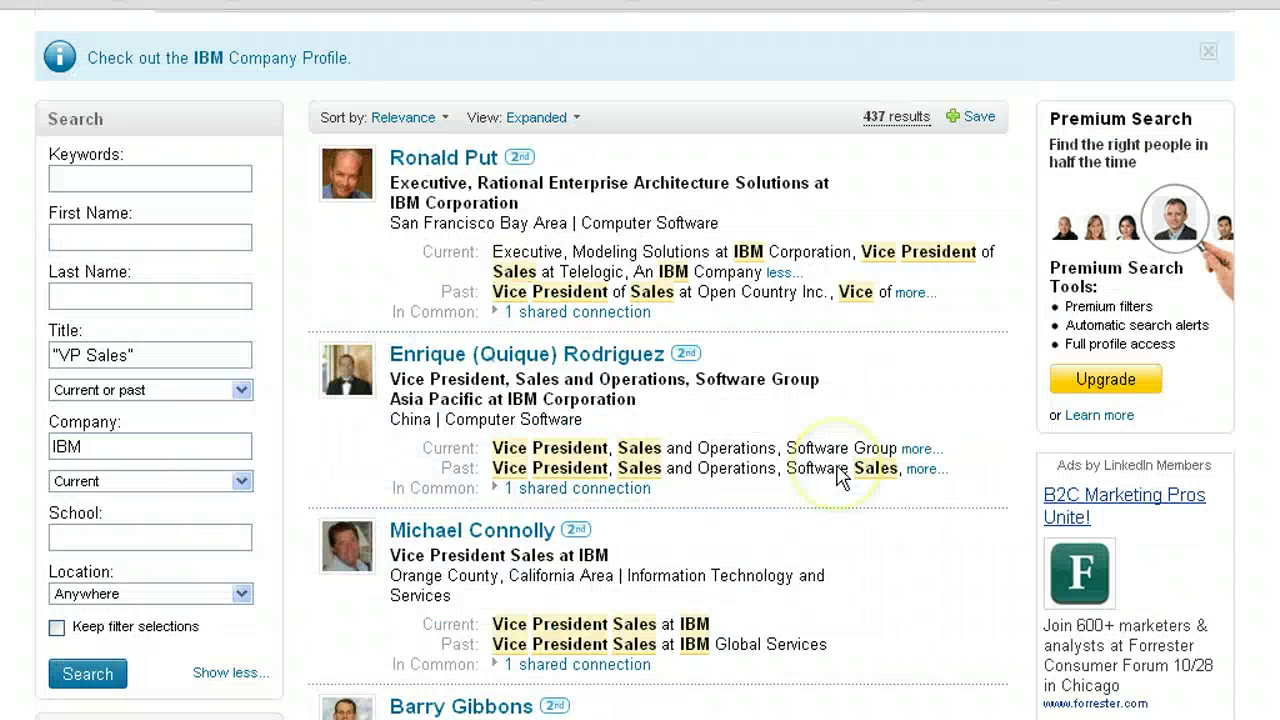
pyautogui.moveTo(838, 467)
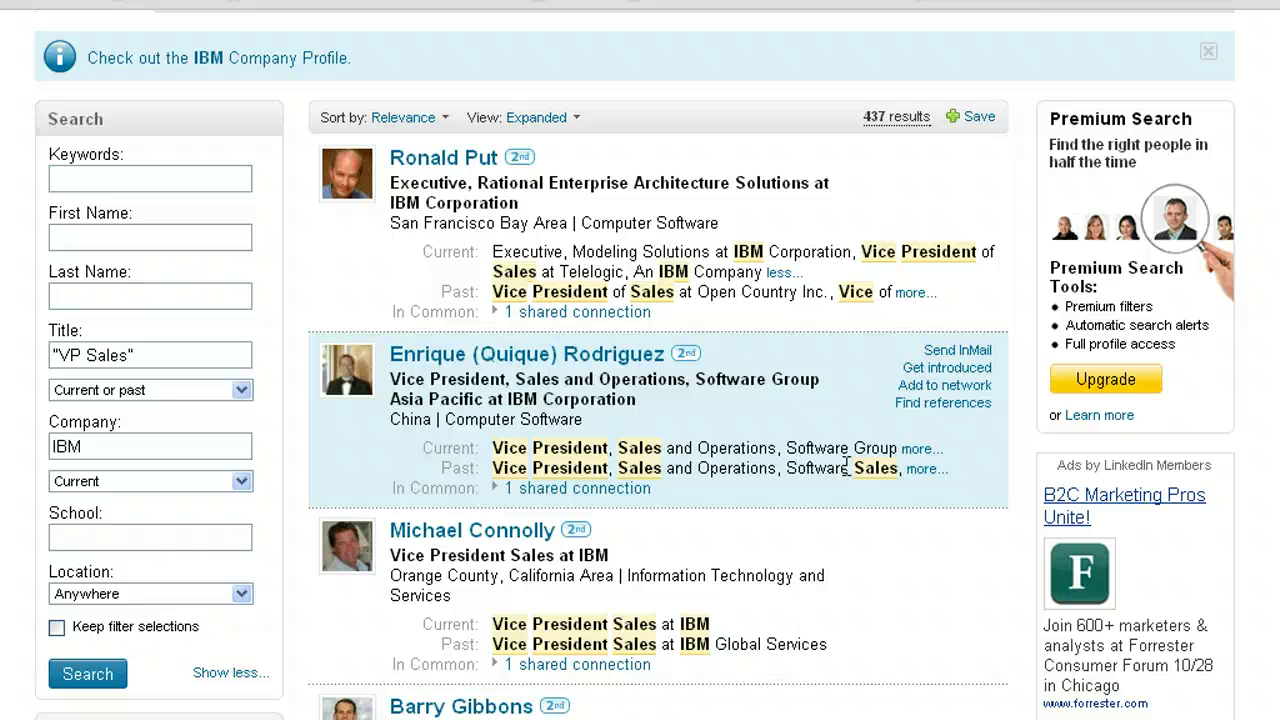
pyautogui.scroll(-3, 846, 463)
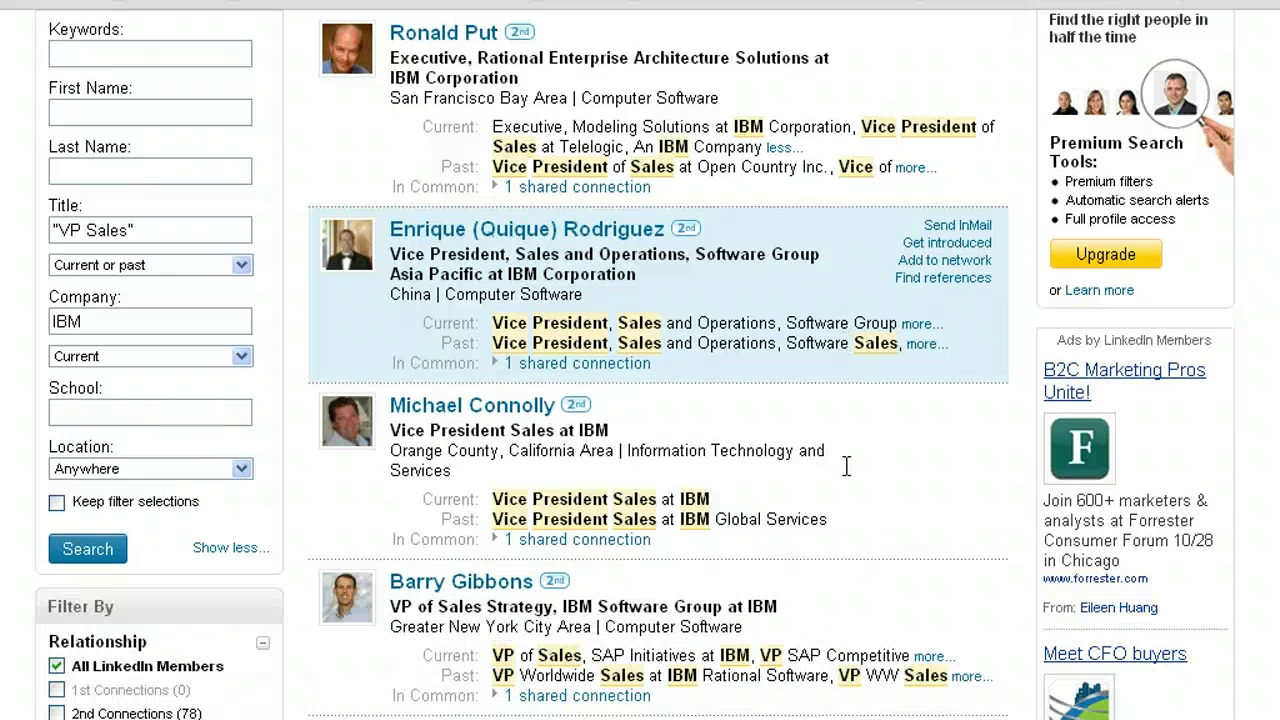
pyautogui.scroll(-5, 846, 466)
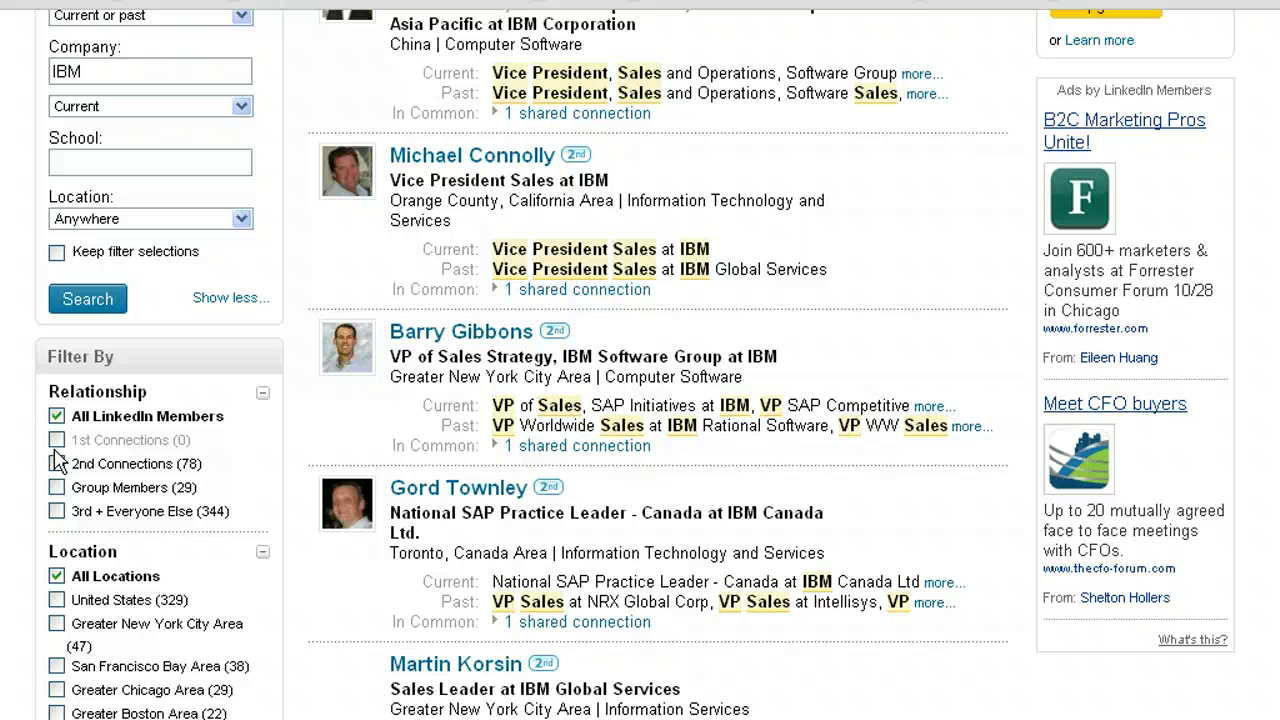
# Check Group Members and 2nd Connections under Relationship to filter the results
pyautogui.moveTo(371, 509)
pyautogui.click(57, 487)
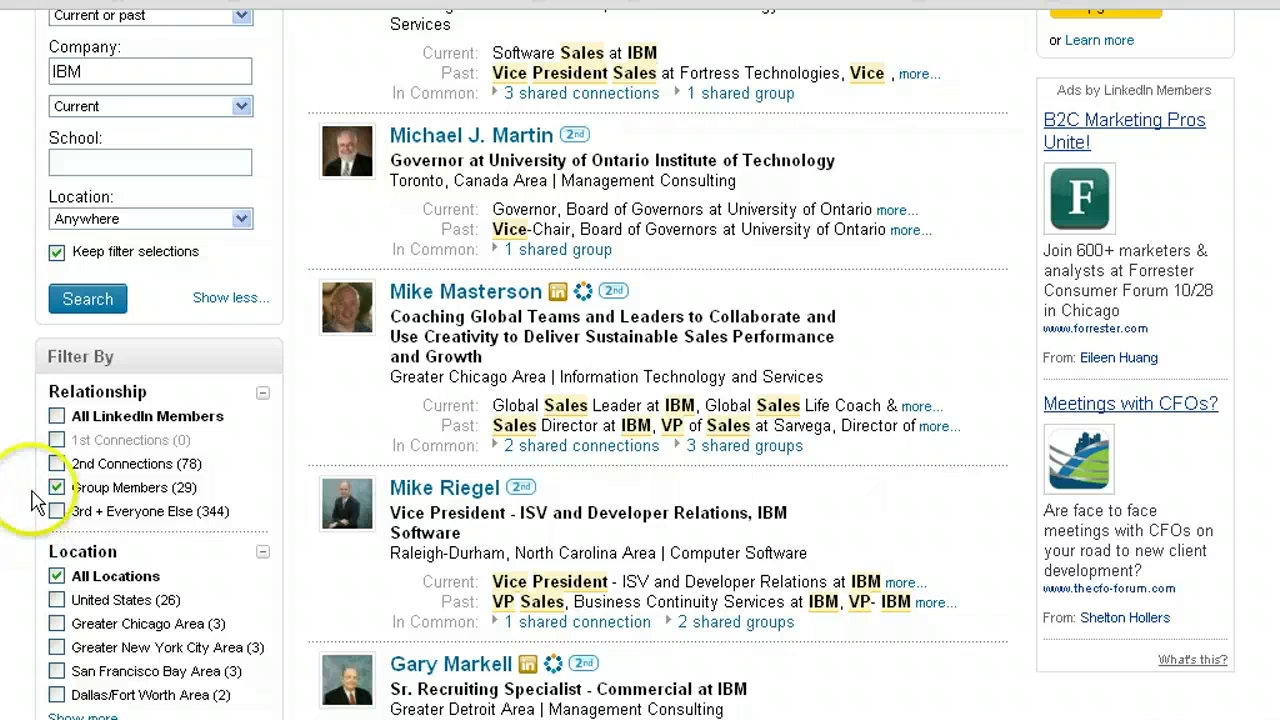
pyautogui.click(57, 465)
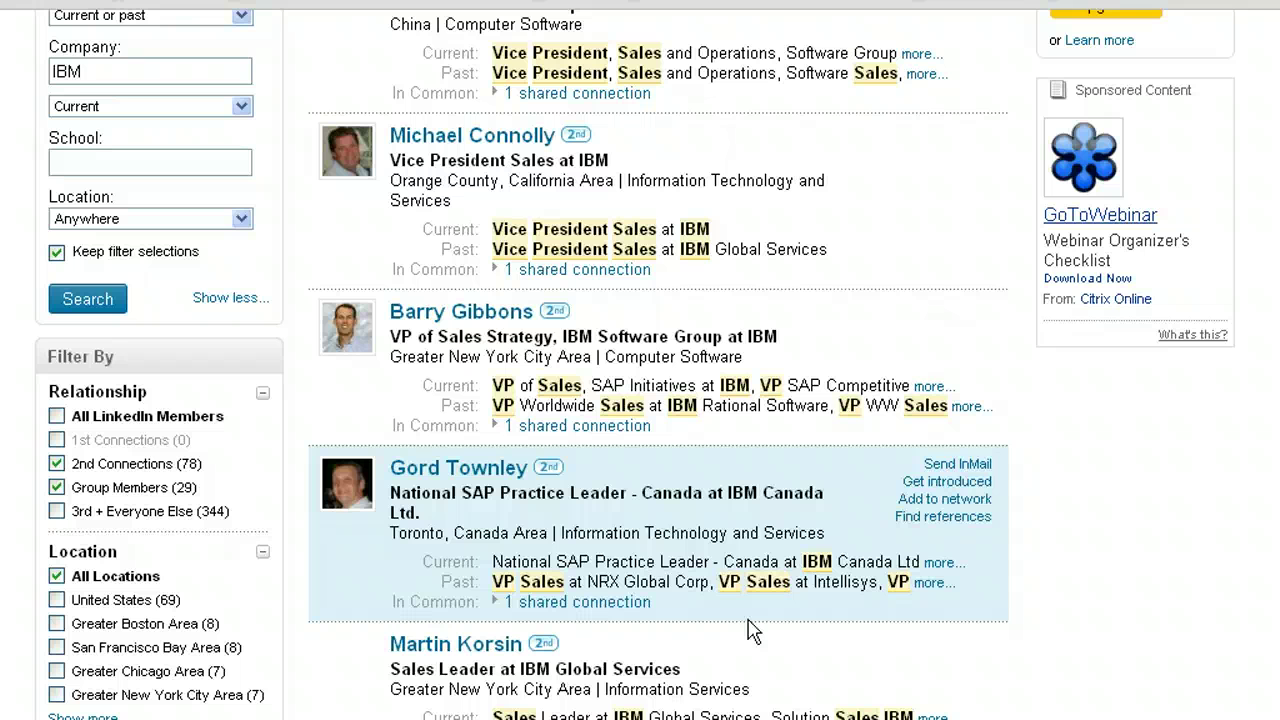
# Reveal the shared connection of the SAP practice leader, sales strategy VP and Asia Pacific VP
pyautogui.click(610, 603)
pyautogui.scroll(-1, 751, 630)
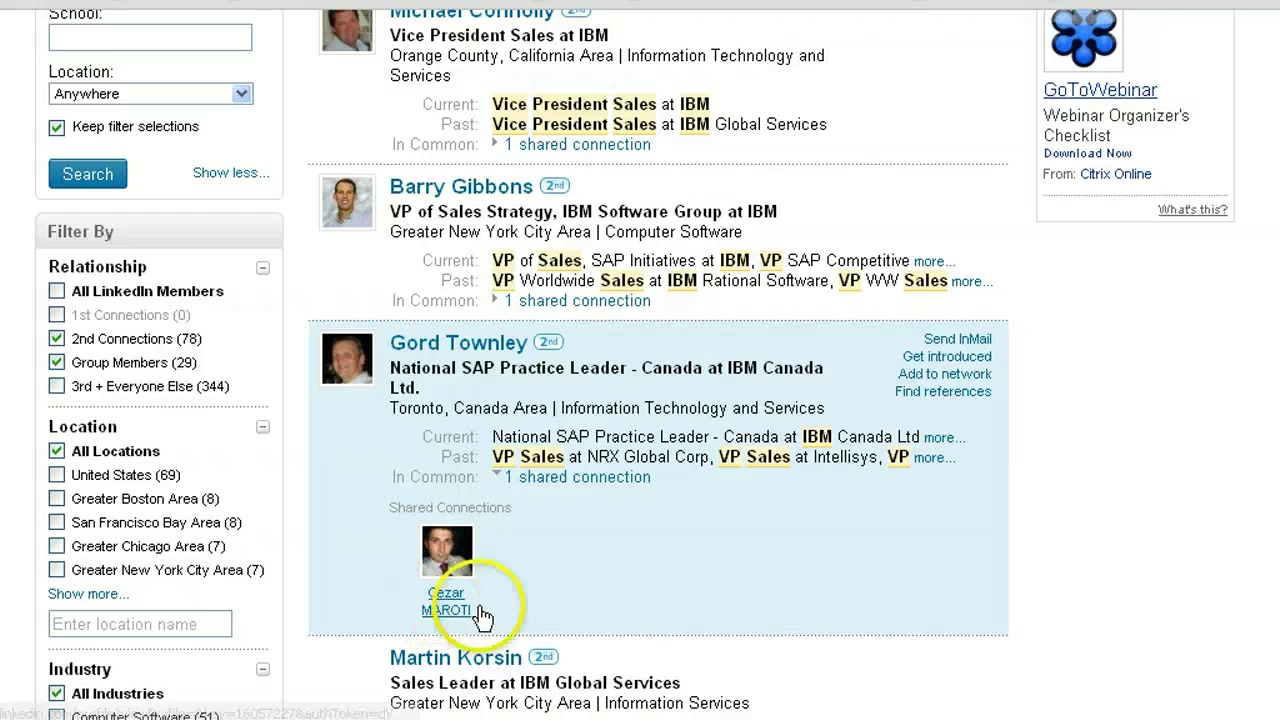
pyautogui.scroll(1, 625, 535)
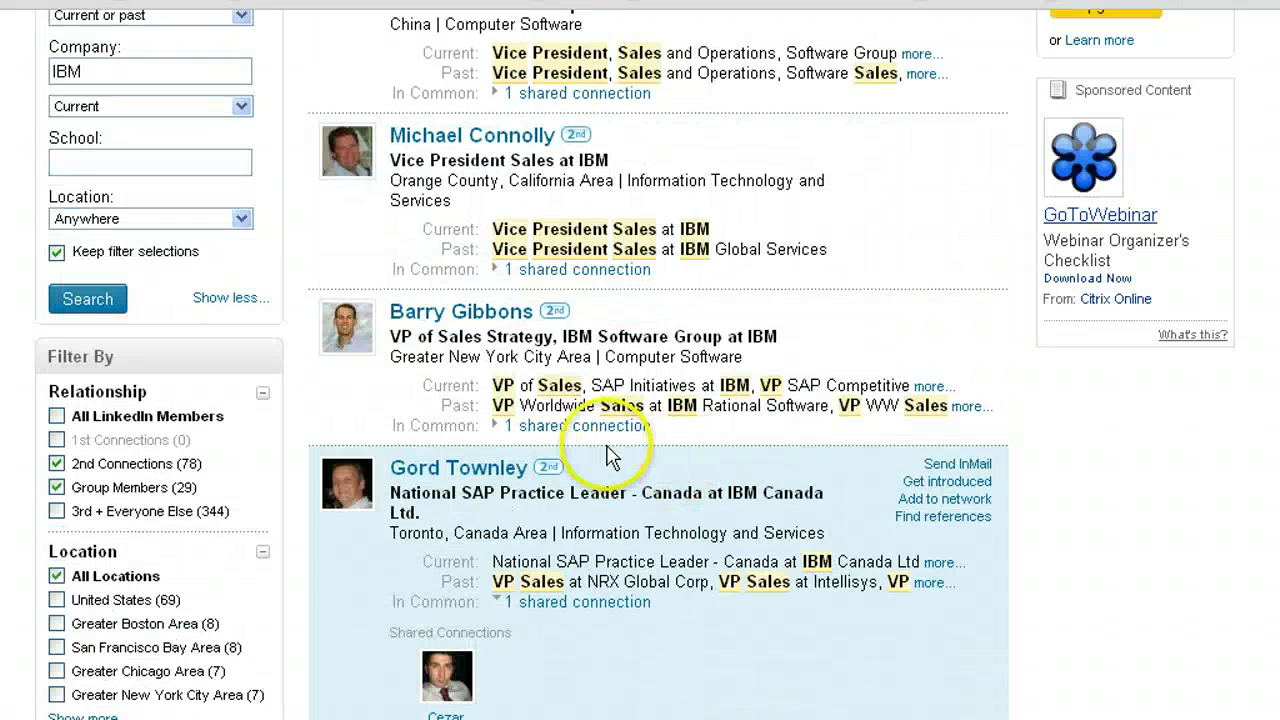
pyautogui.click(603, 427)
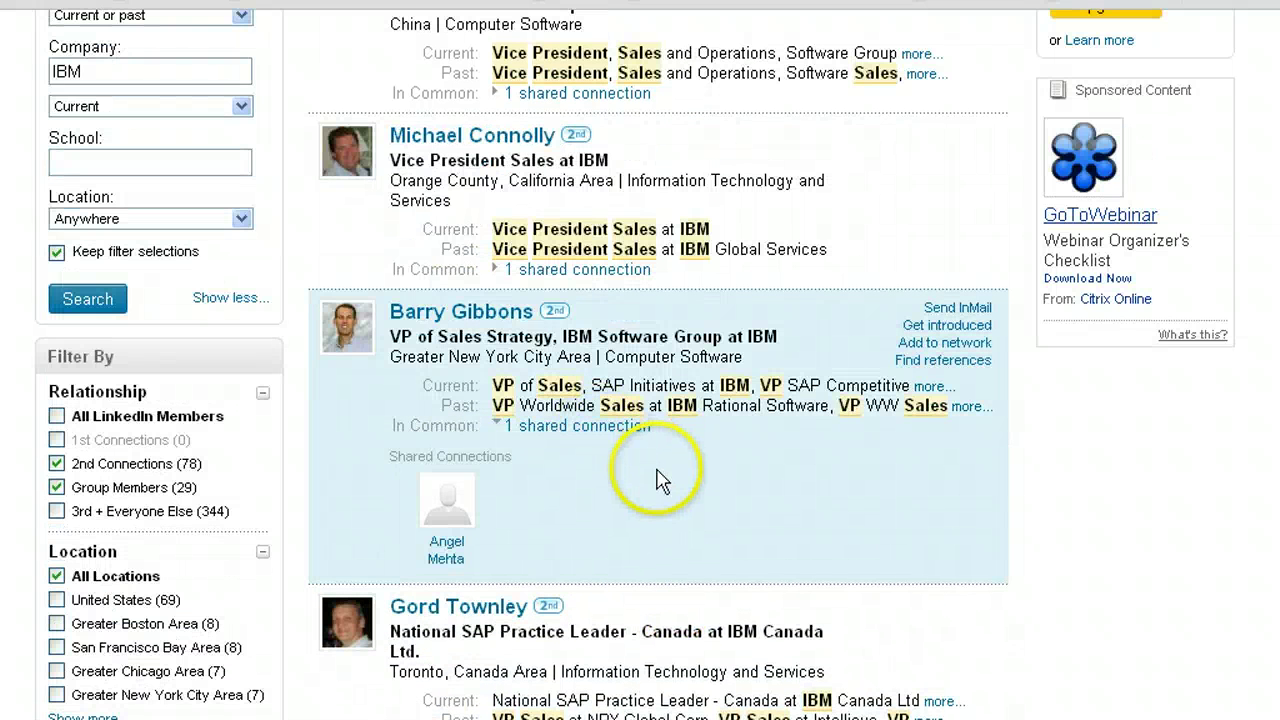
pyautogui.scroll(2, 658, 487)
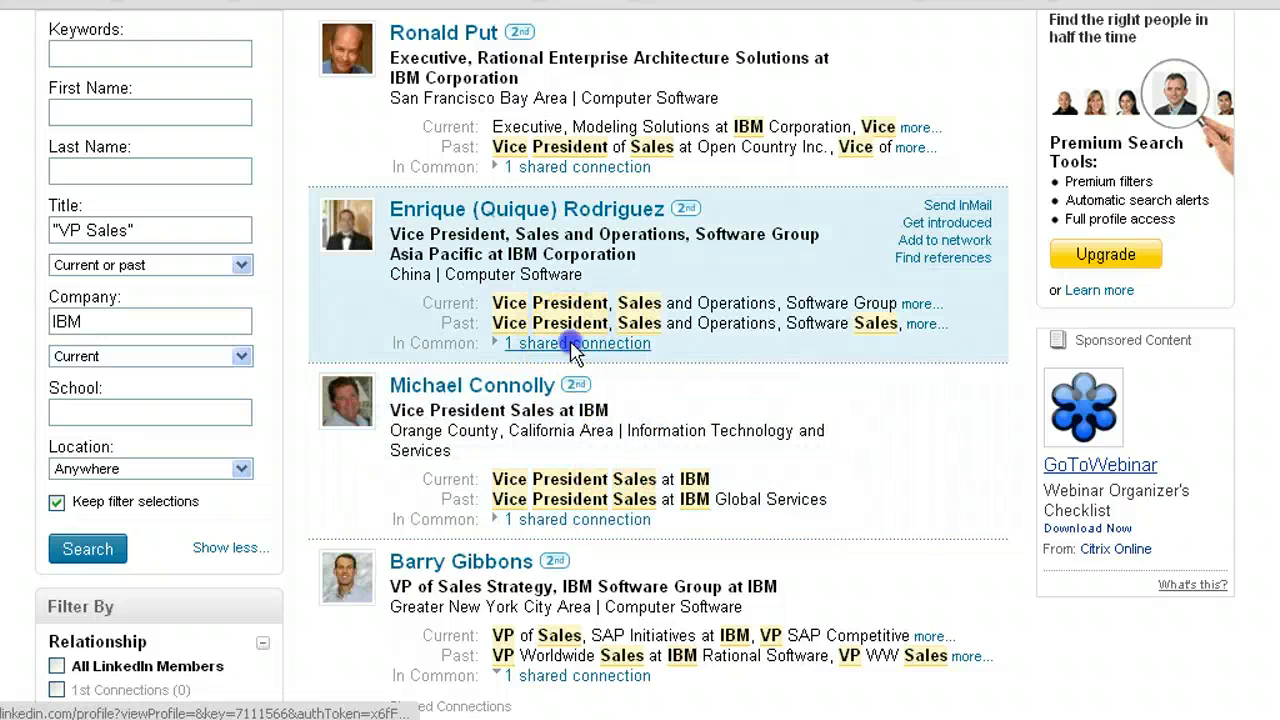
pyautogui.click(570, 343)
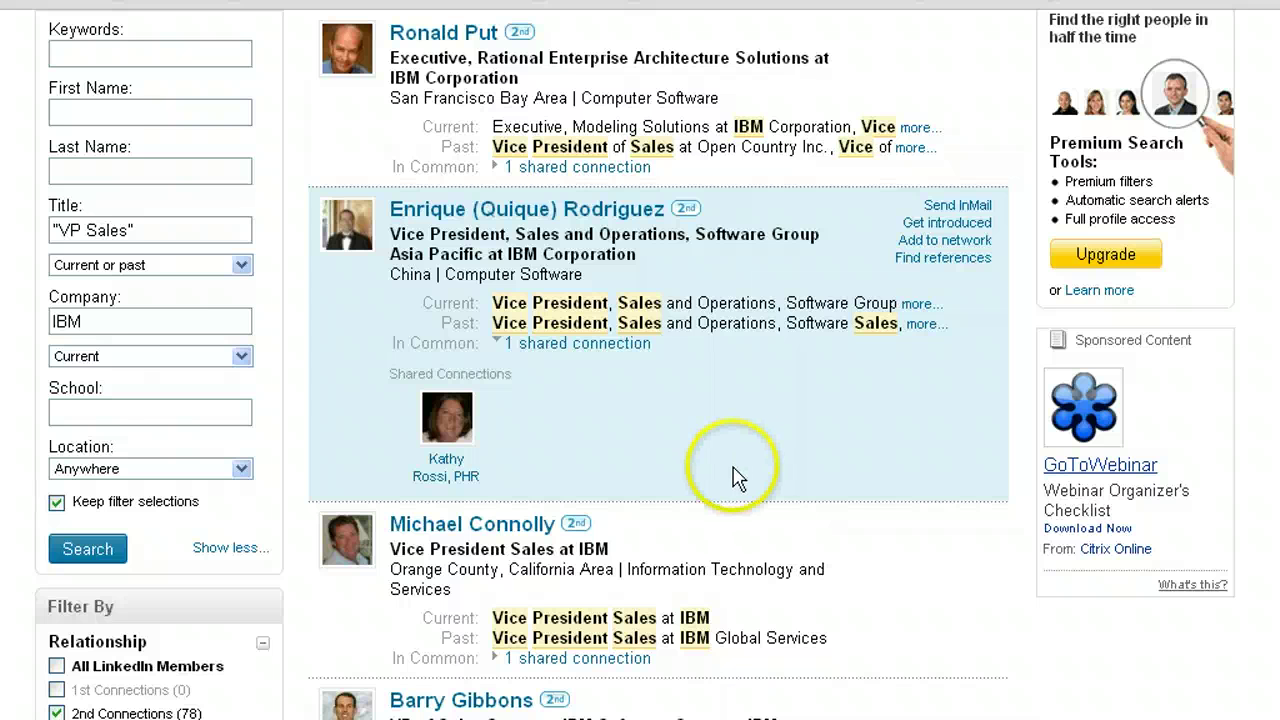
# Uncheck 2nd Connections to leave only Group Members, 29 results
pyautogui.scroll(-3, 738, 478)
pyautogui.scroll(-5, 738, 478)
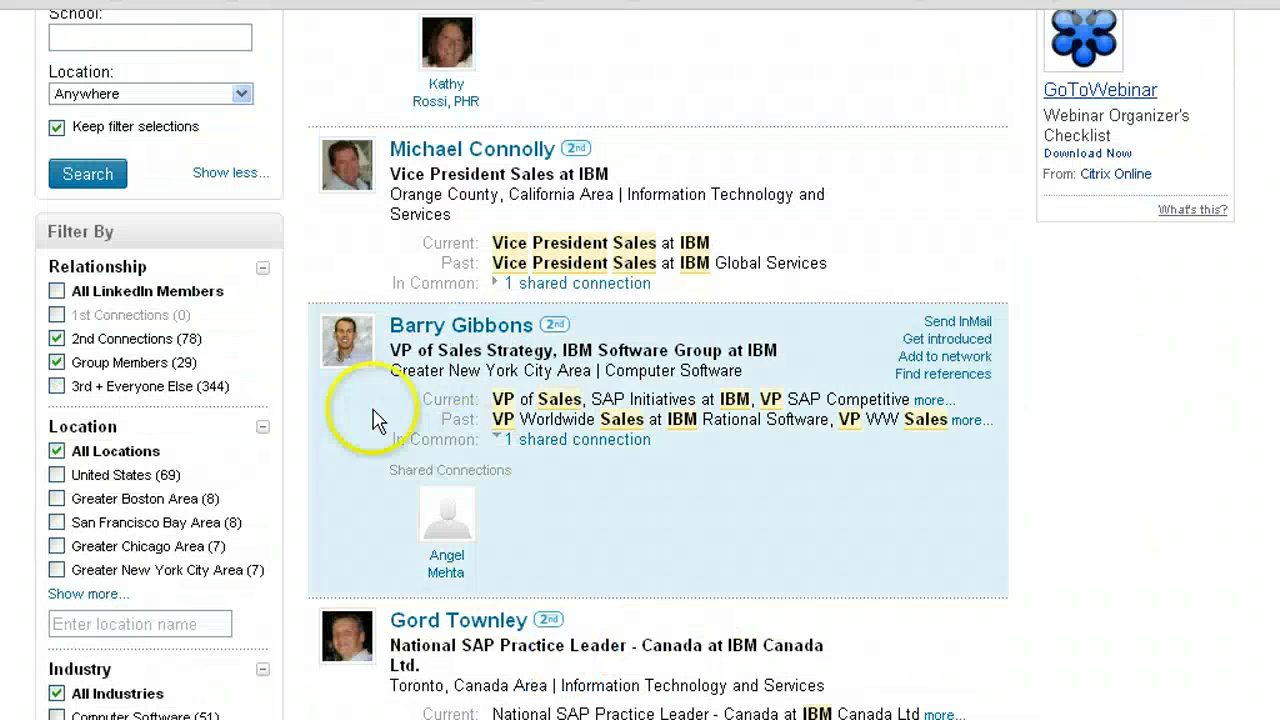
pyautogui.click(57, 339)
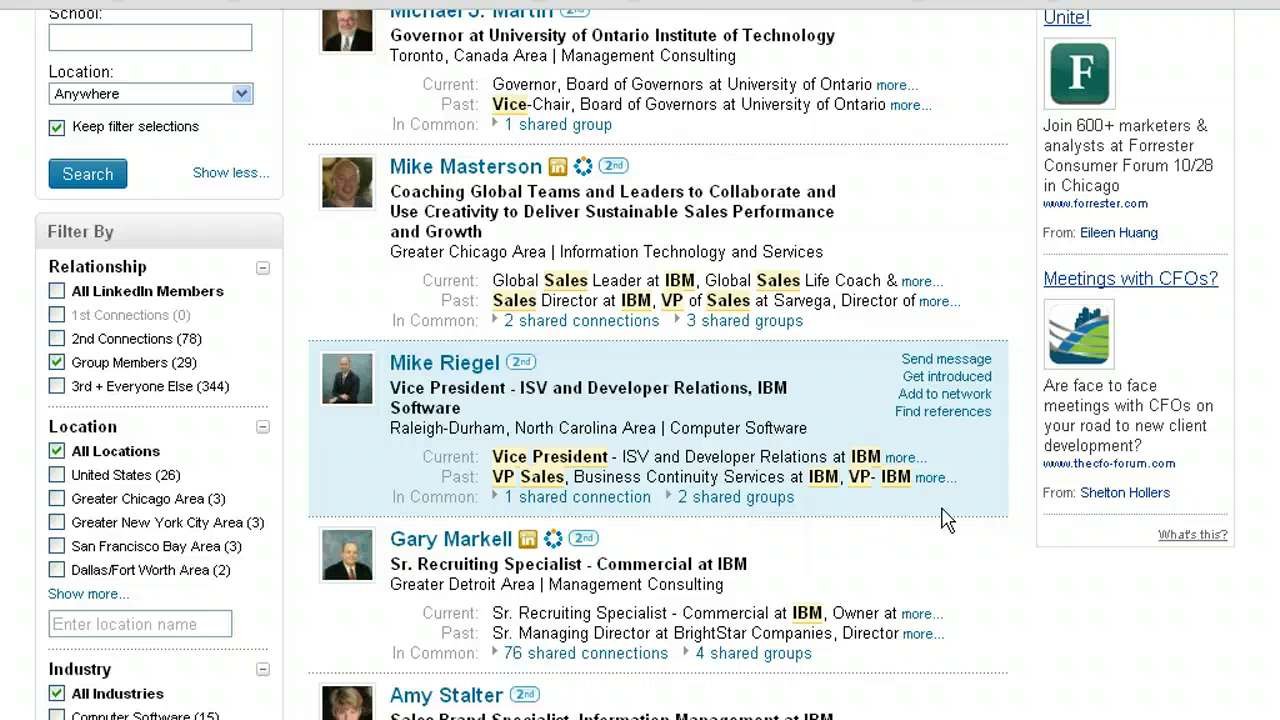
pyautogui.scroll(10, 945, 520)
# Search current IBM employees among 1st Connections, returning 4 results
pyautogui.click(1194, 62)
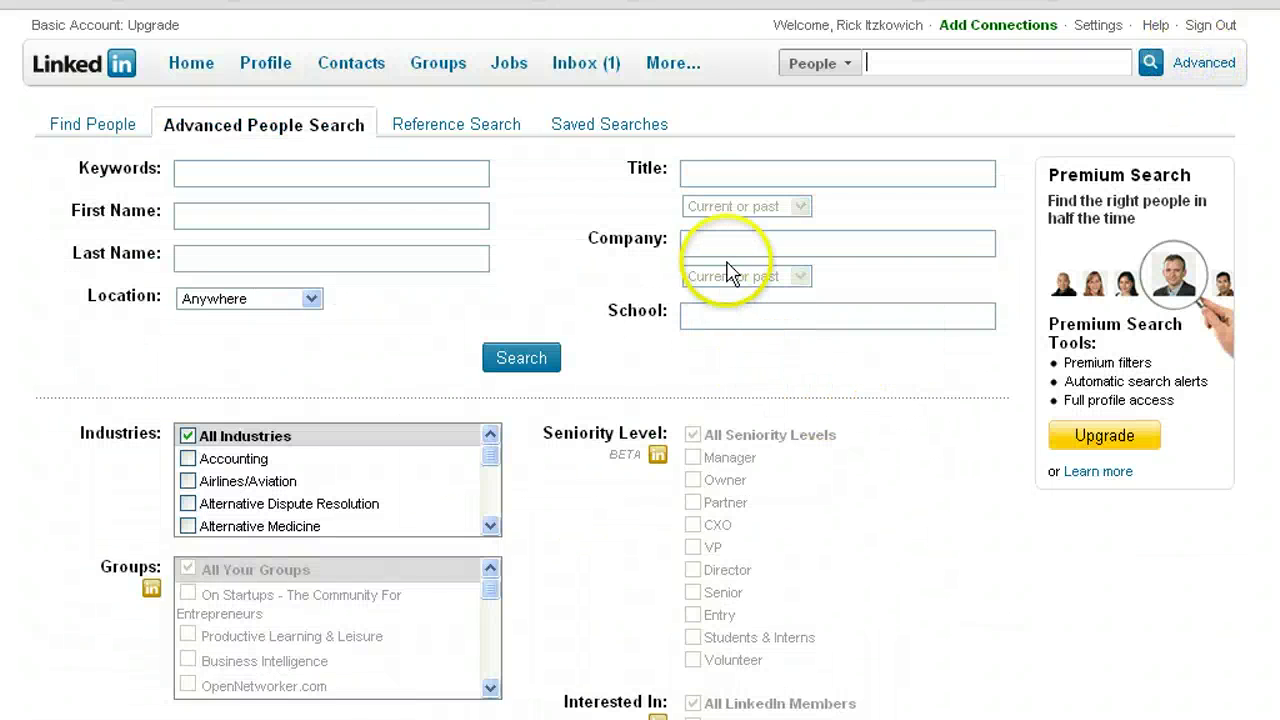
pyautogui.click(737, 249)
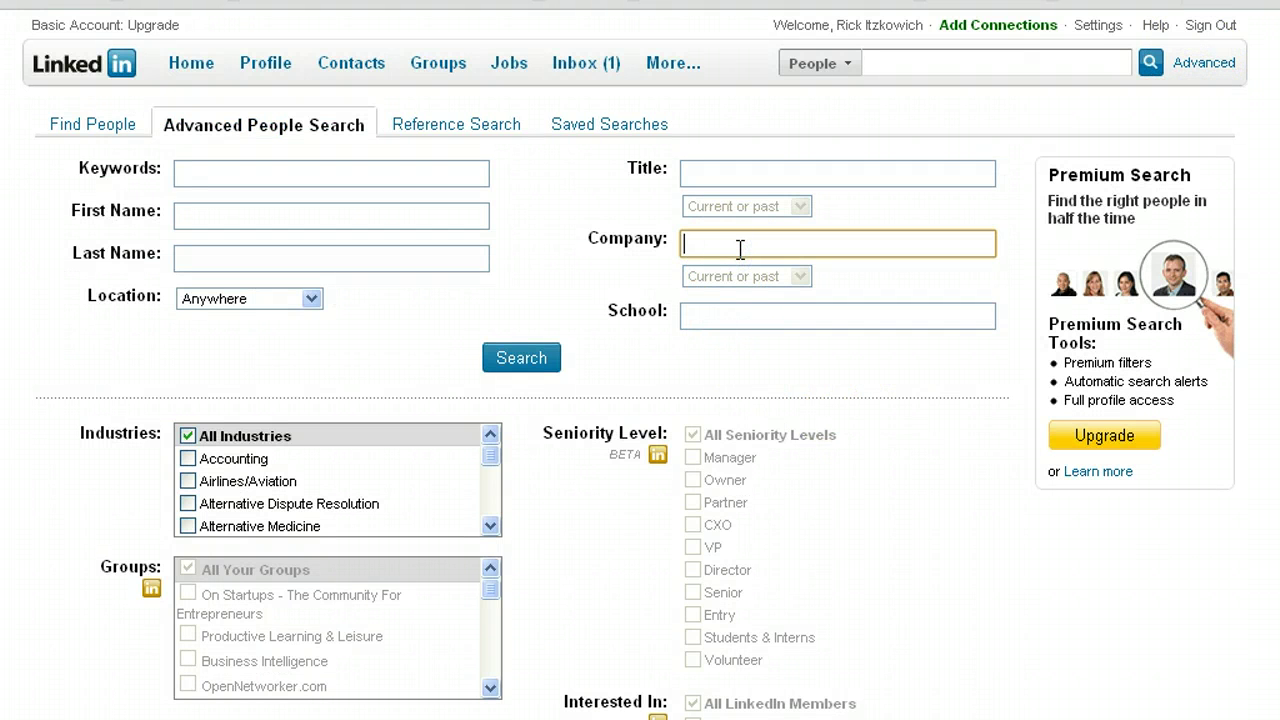
pyautogui.write('IBM')
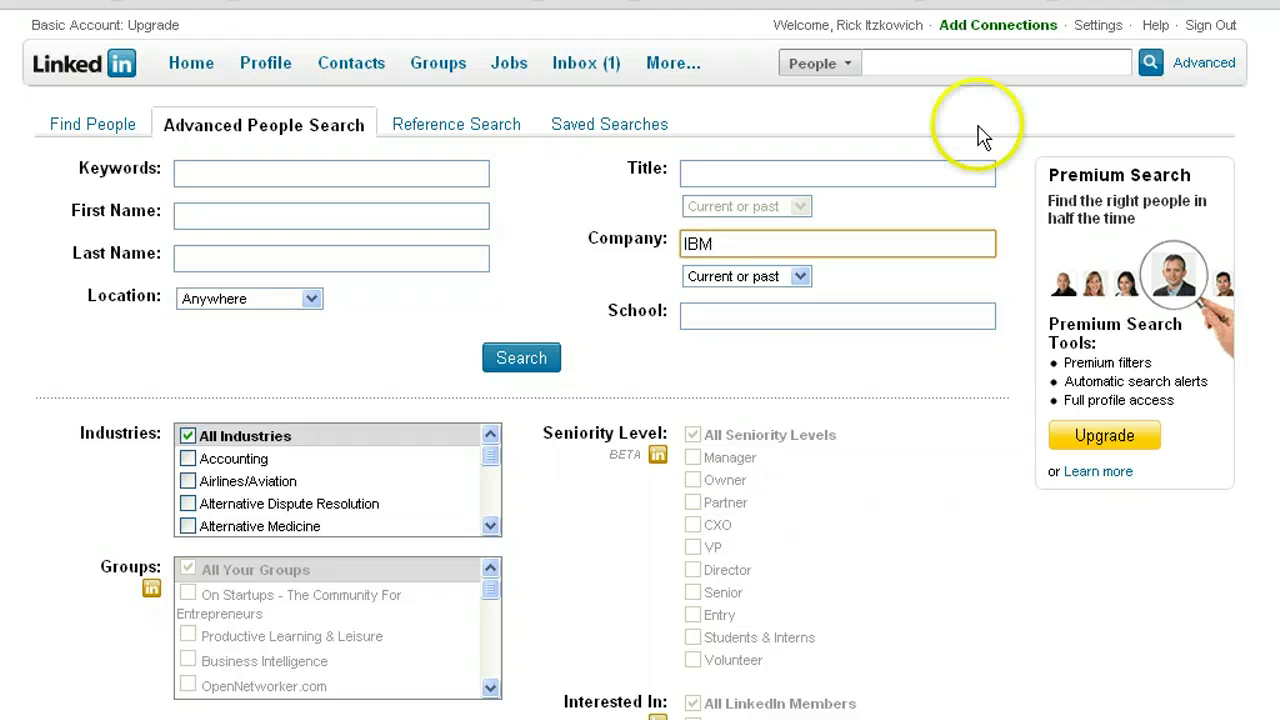
pyautogui.click(730, 277)
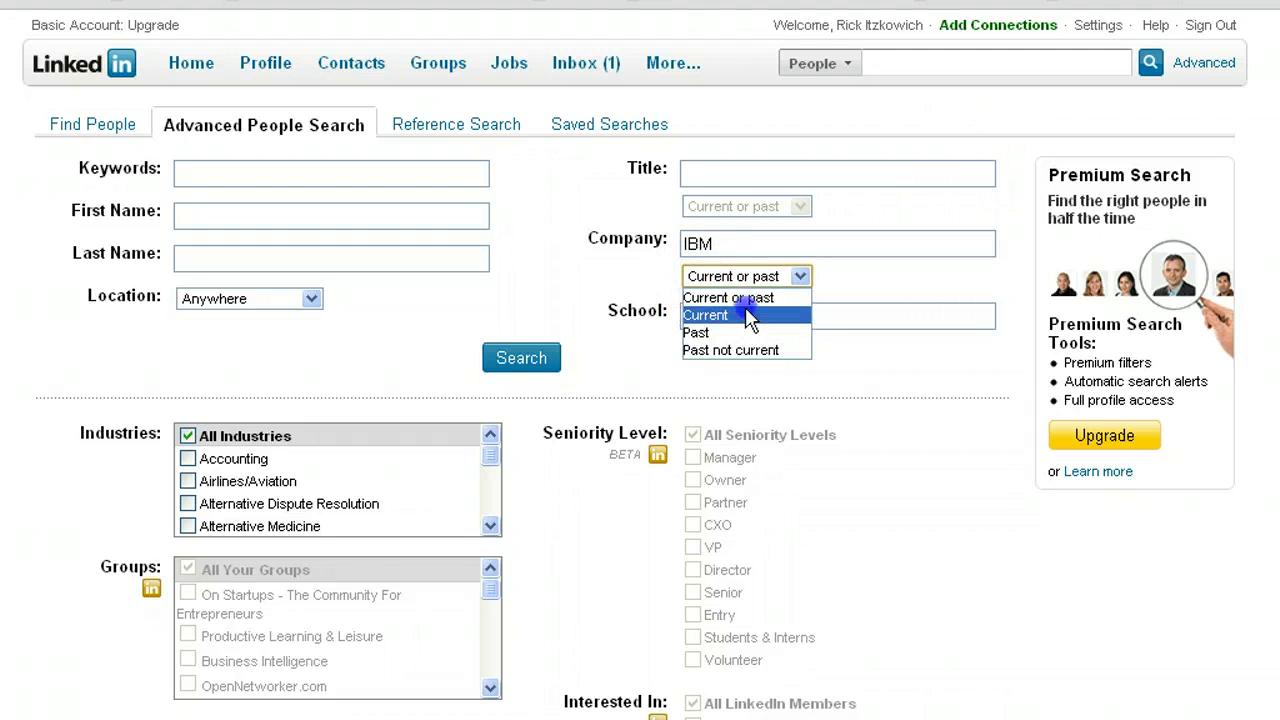
pyautogui.click(746, 311)
pyautogui.scroll(-3, 1084, 608)
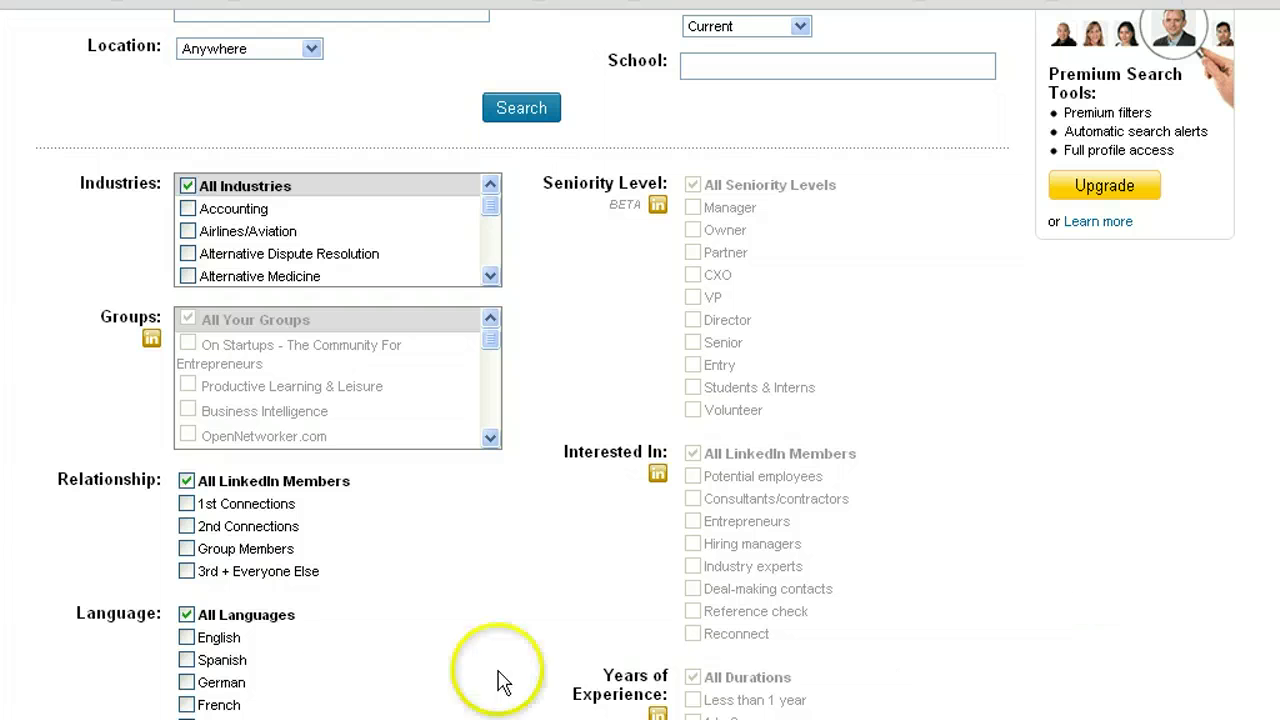
pyautogui.click(186, 503)
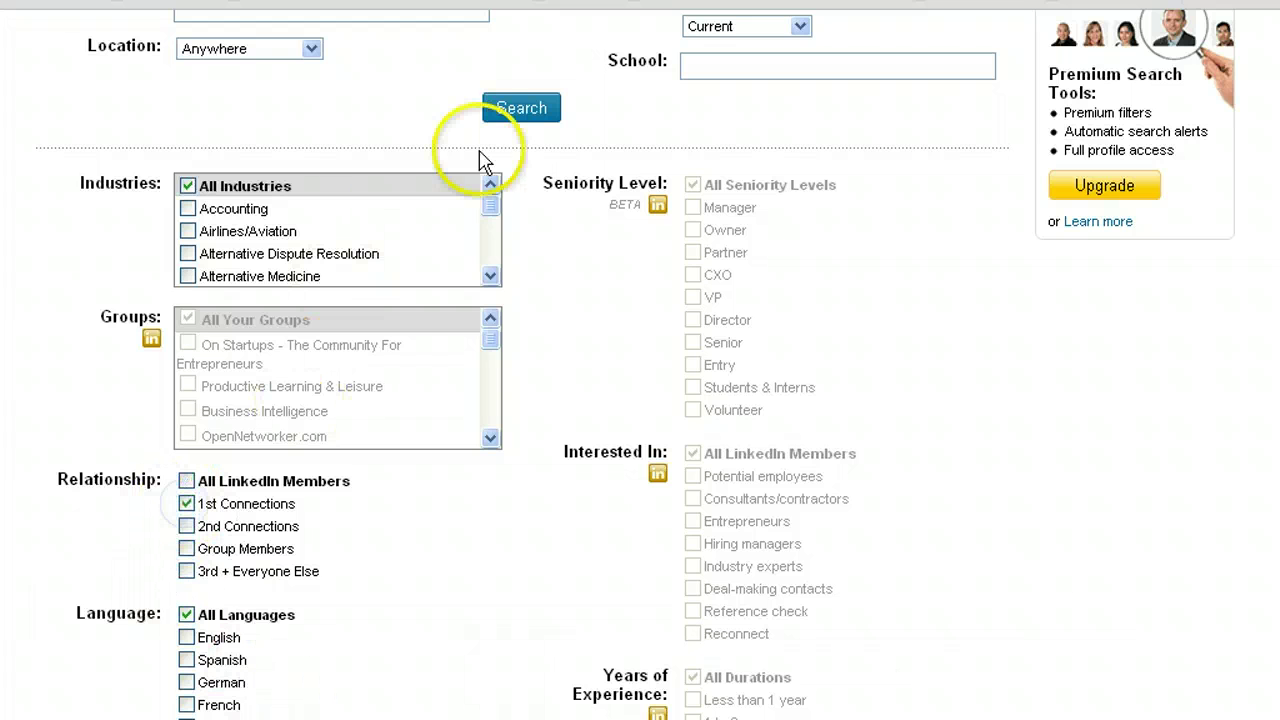
pyautogui.click(520, 106)
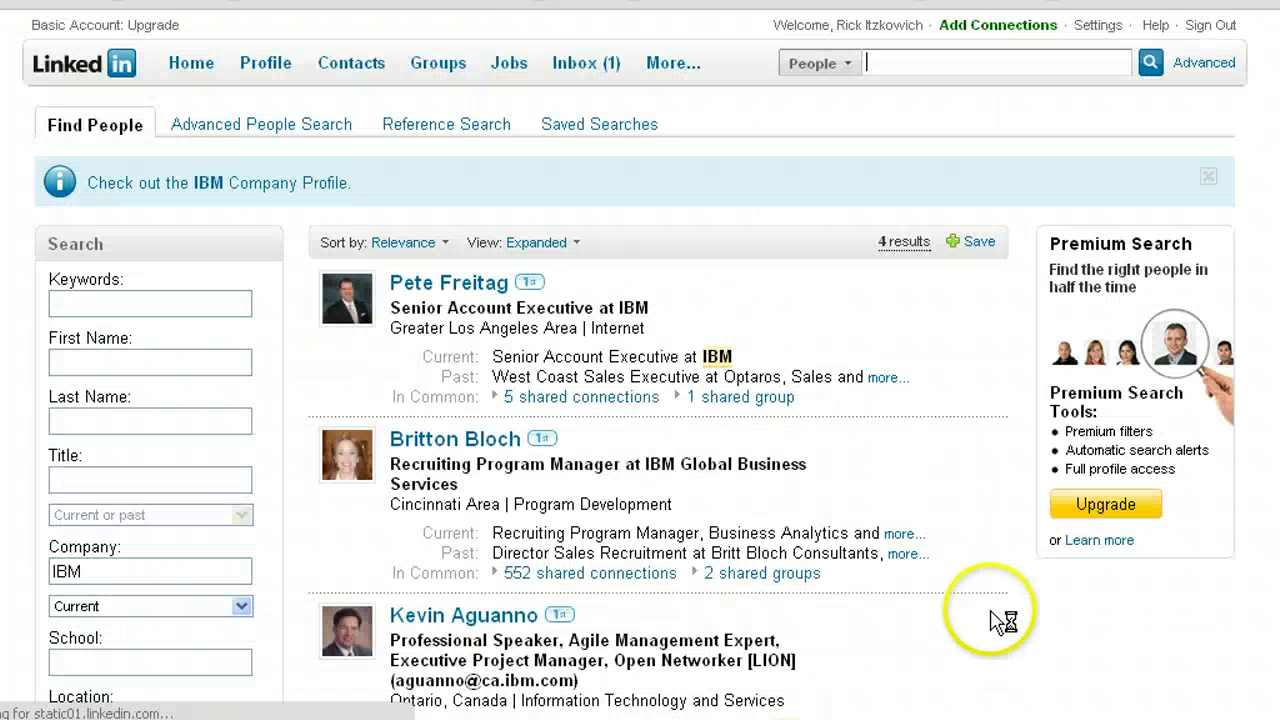
pyautogui.scroll(-3, 975, 688)
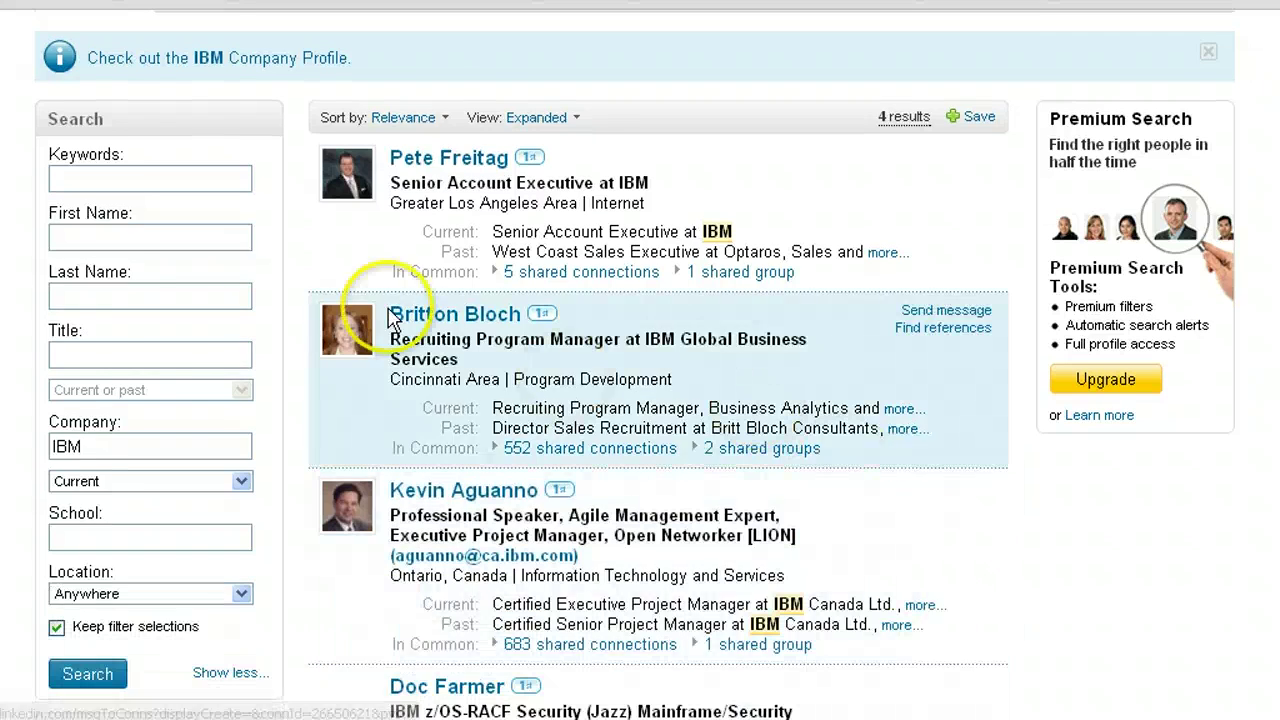
pyautogui.scroll(-3, 829, 600)
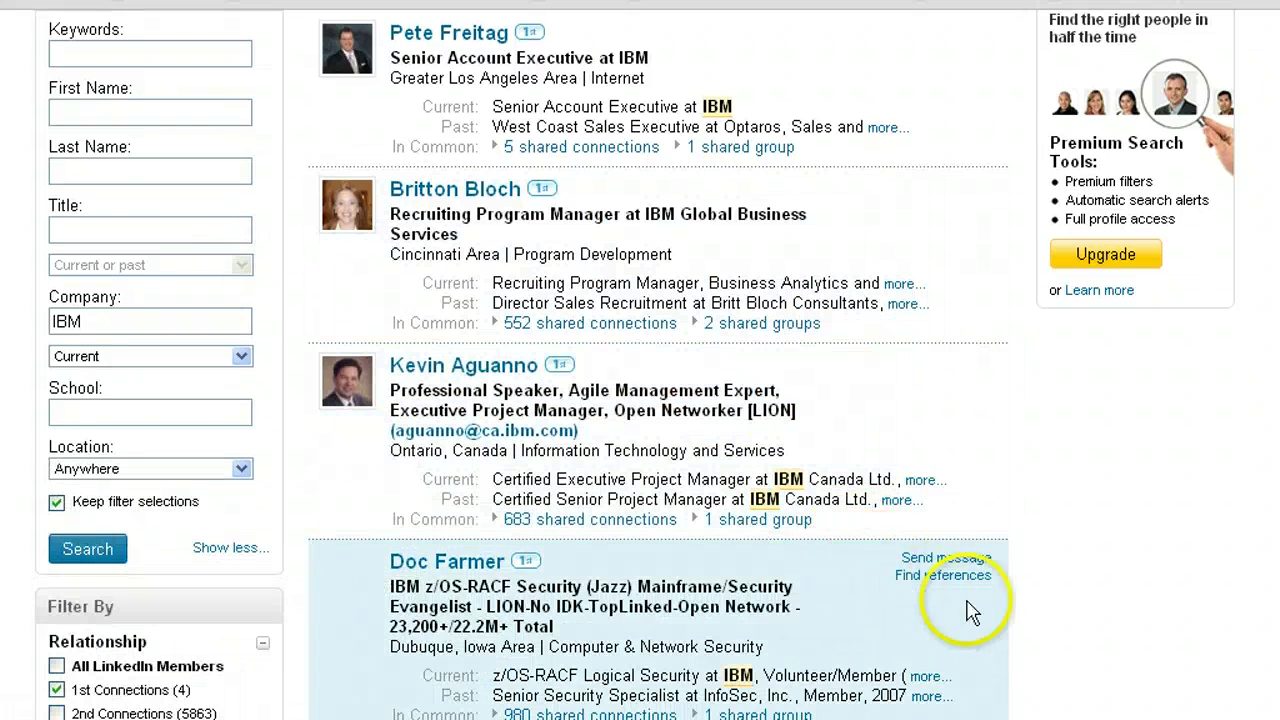
pyautogui.scroll(3, 1025, 688)
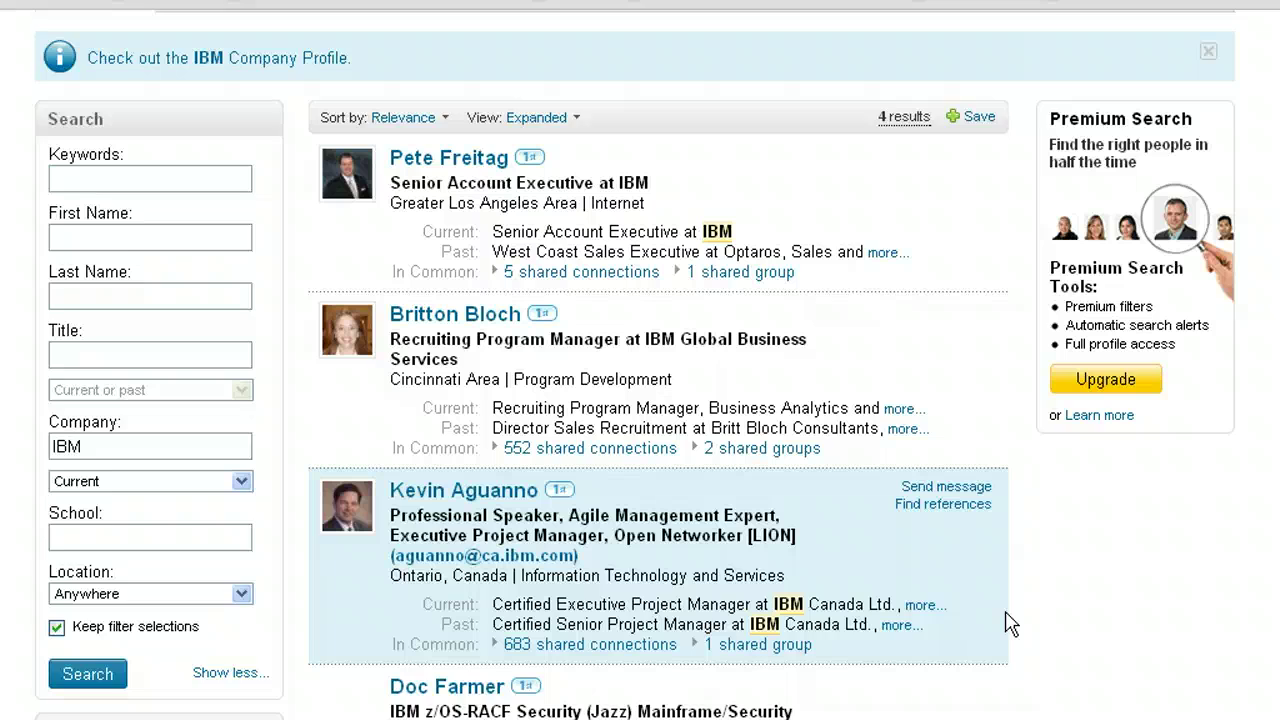
pyautogui.scroll(-3, 1010, 622)
pyautogui.click(1025, 625)
pyautogui.scroll(3, 1025, 625)
pyautogui.scroll(3, 1025, 628)
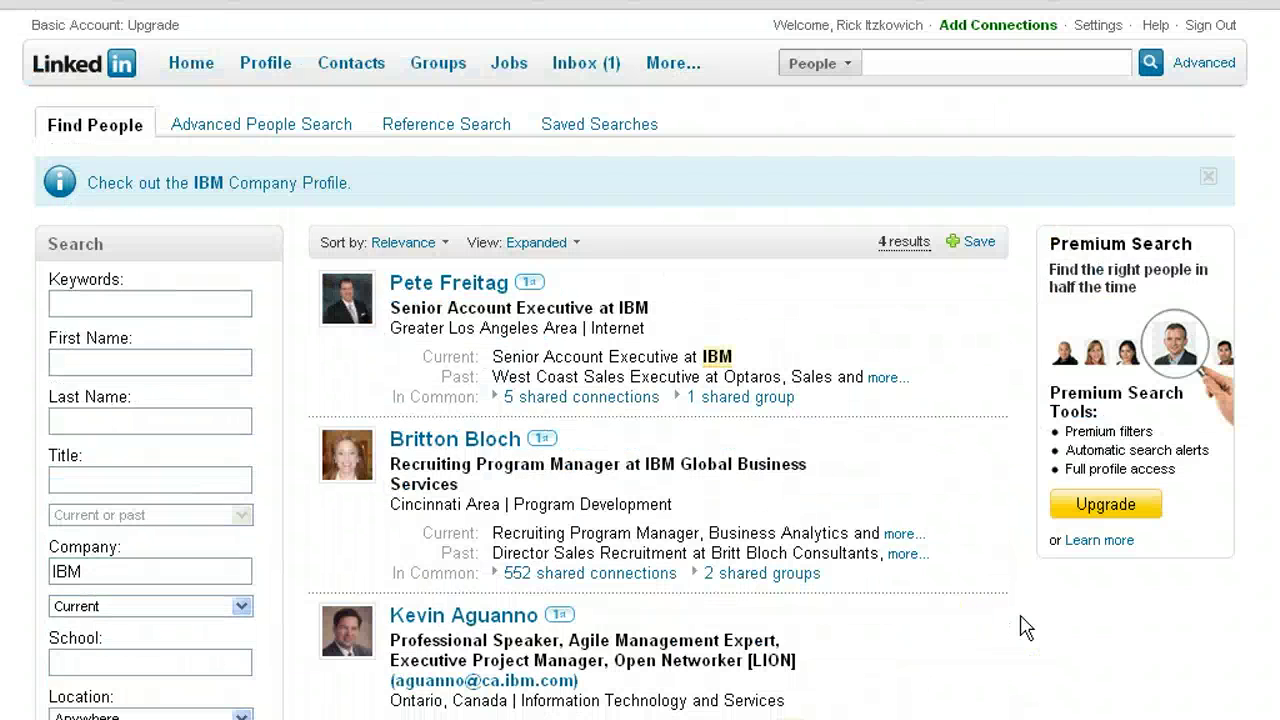
pyautogui.scroll(-5, 1025, 628)
pyautogui.scroll(-3, 1025, 627)
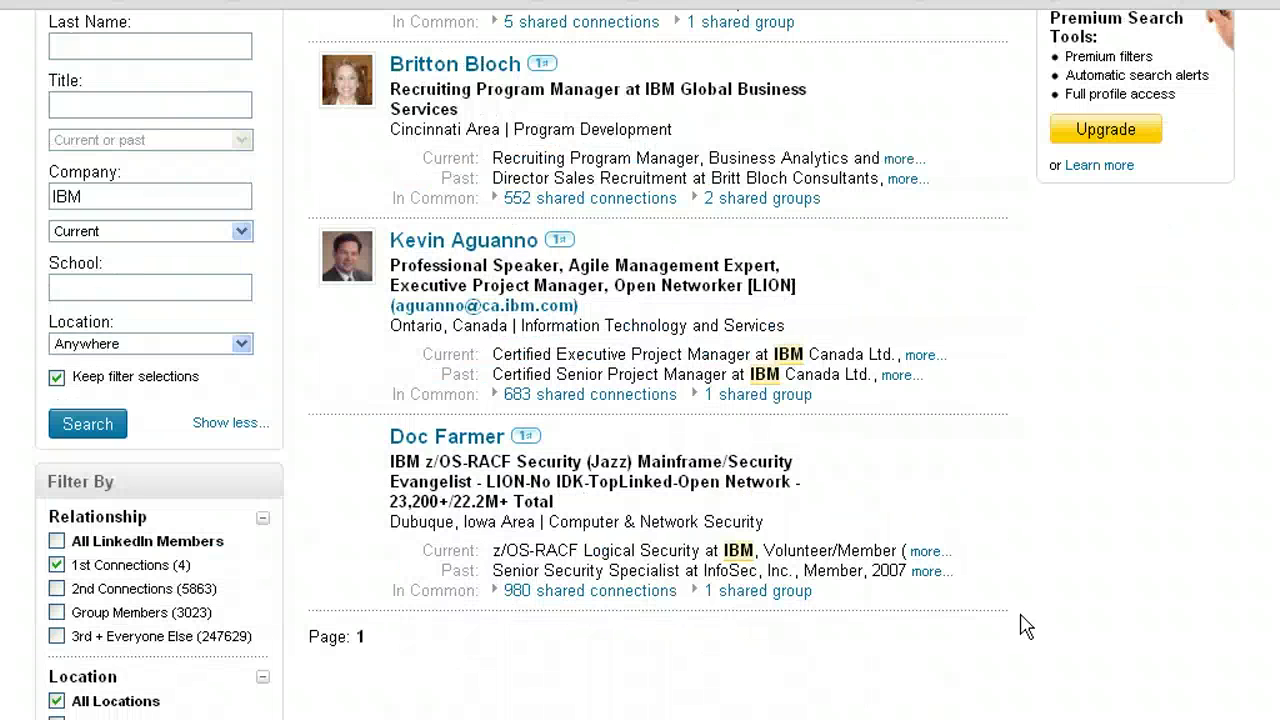
pyautogui.scroll(5, 1025, 627)
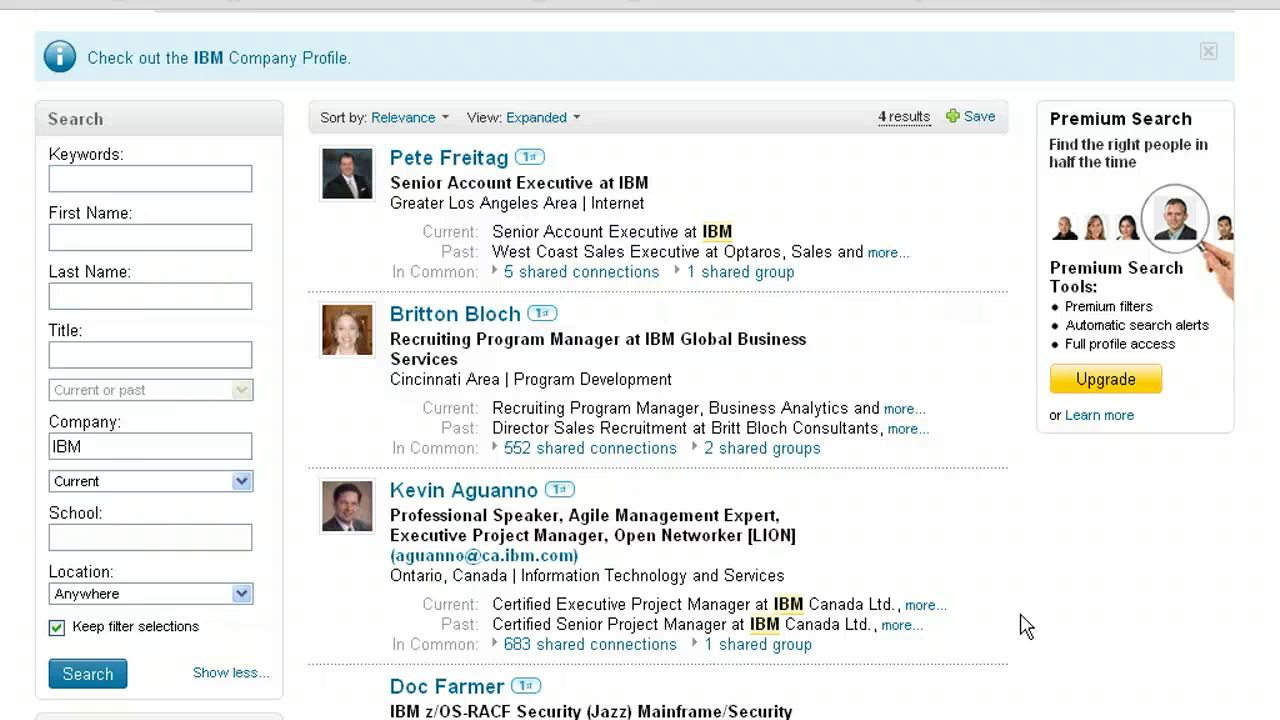
pyautogui.scroll(-3, 1025, 625)
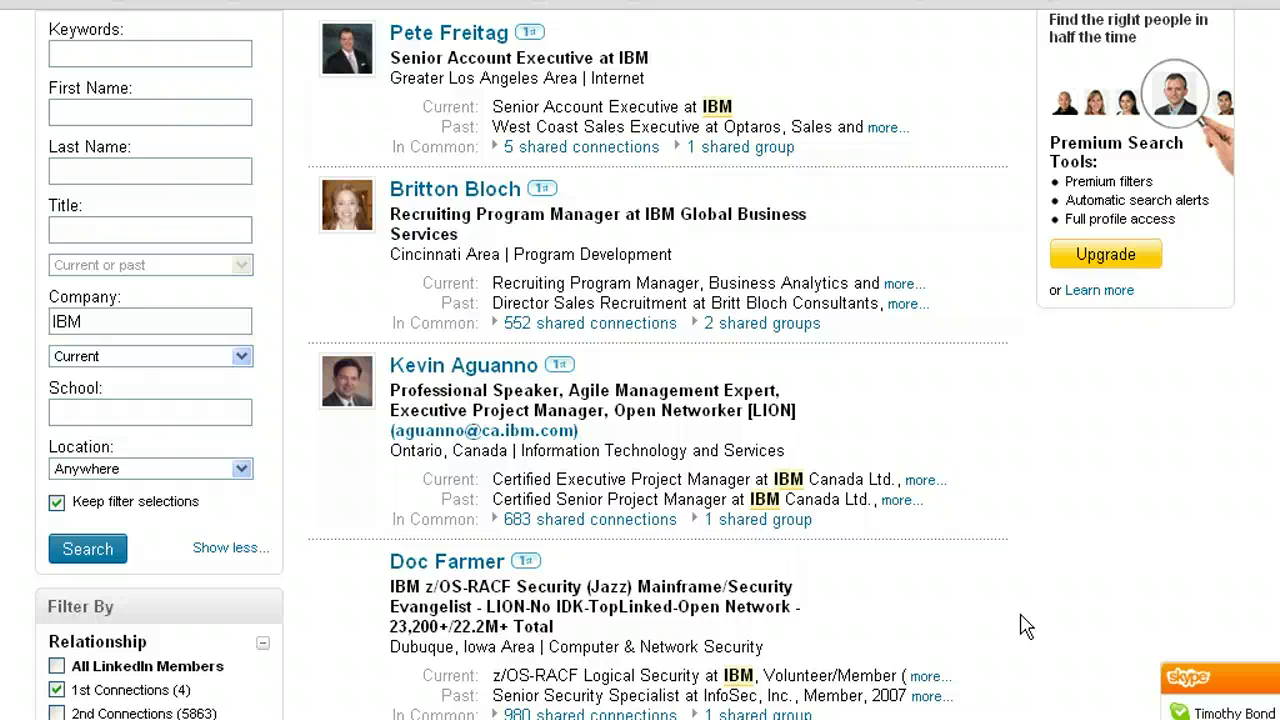
pyautogui.click(1025, 625)
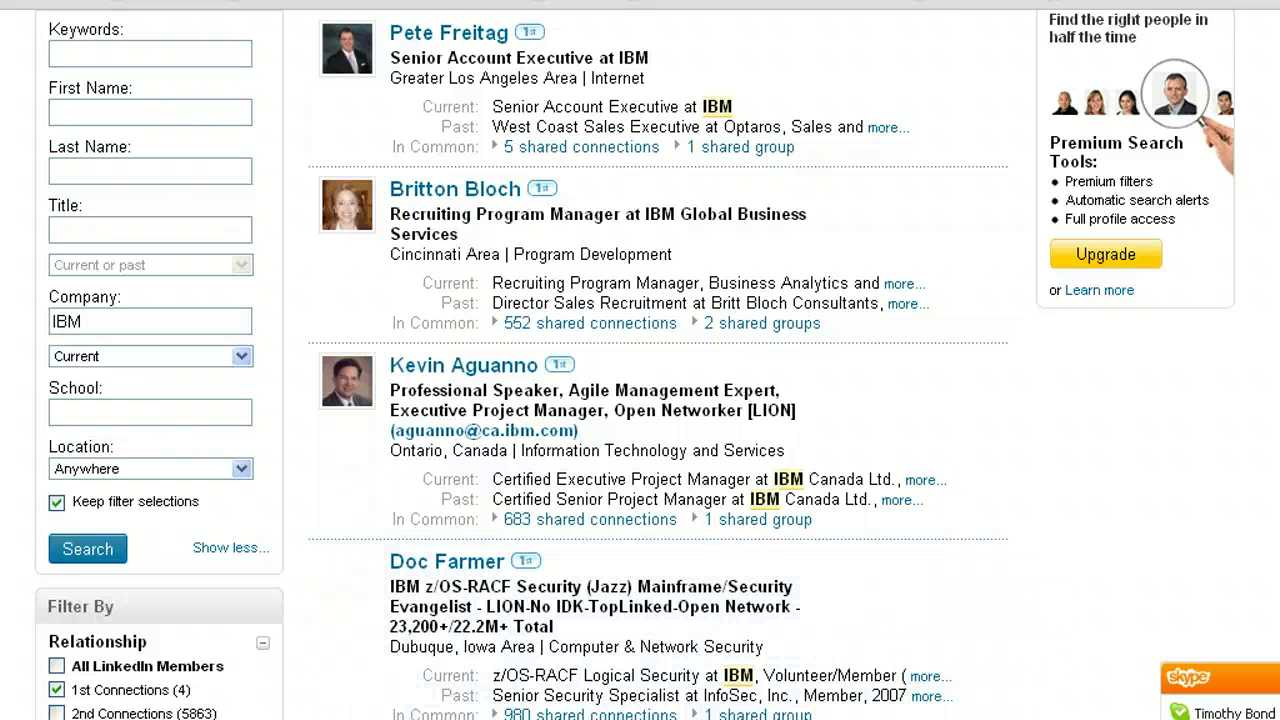